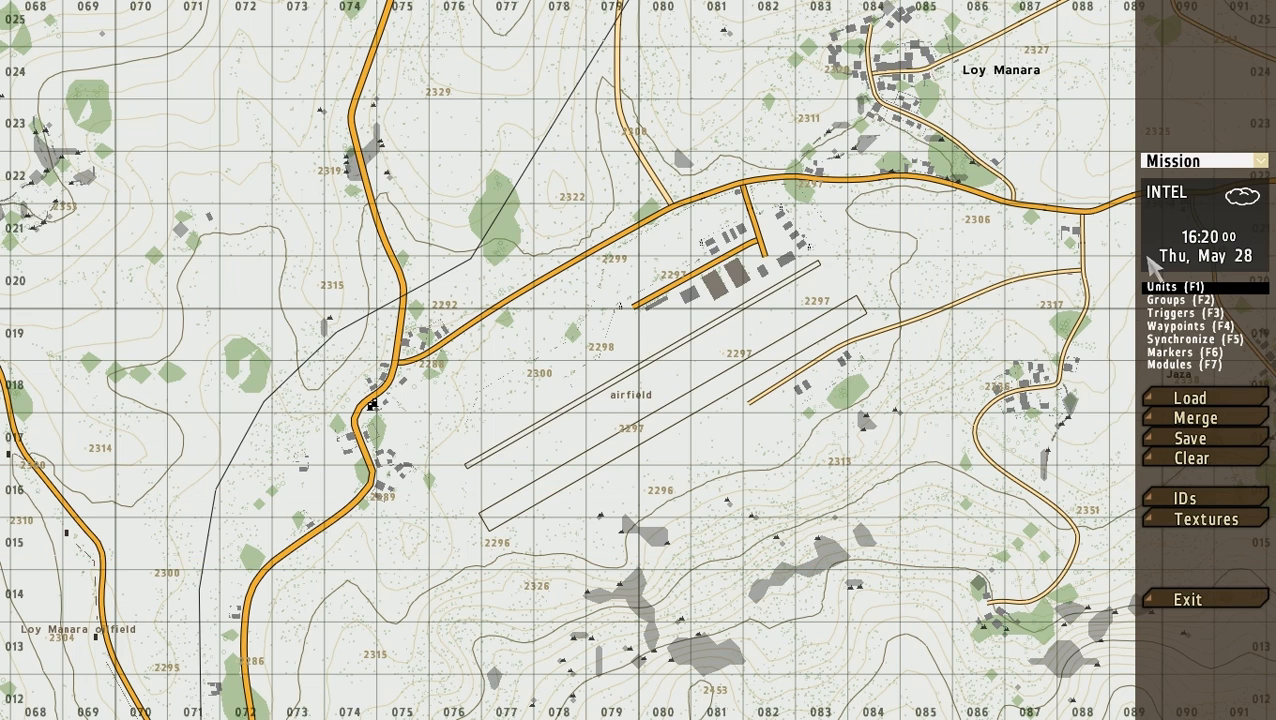
Step: Switch from the Mission phase to the Intro phase and place a rifleman on the airfield runway
{"action": "left_click", "coordinate": [1261, 162]}
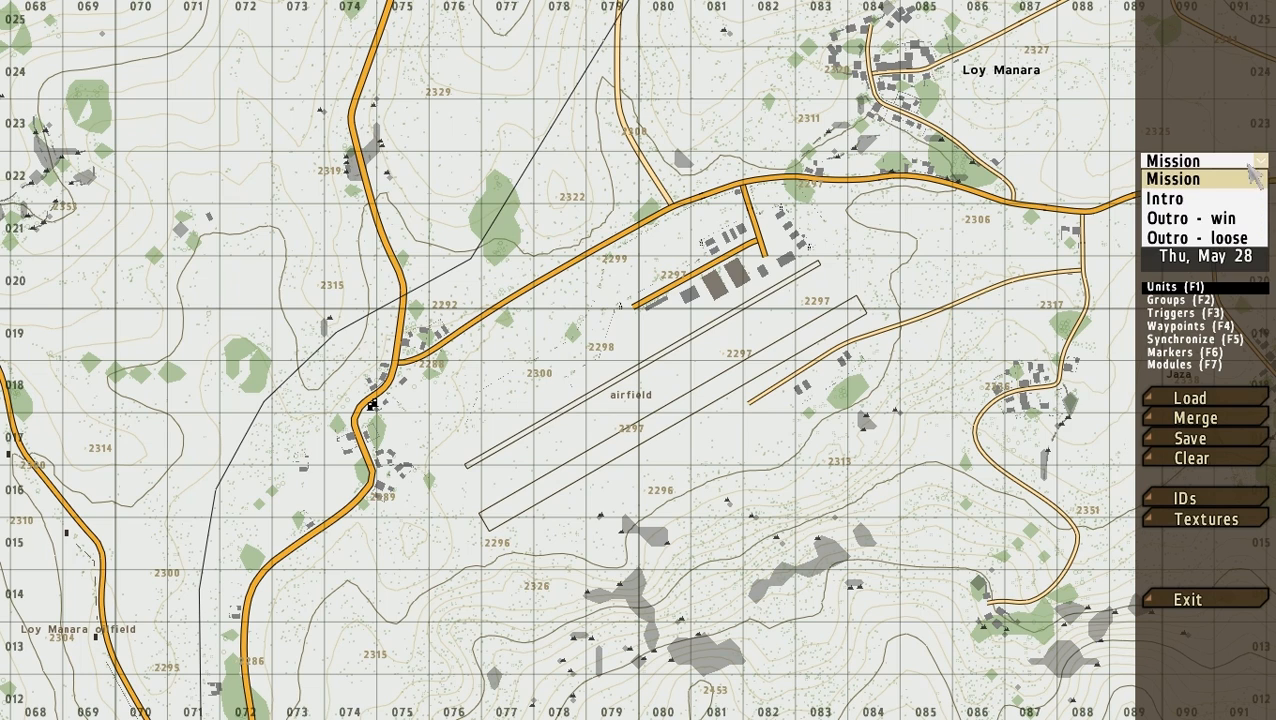
{"action": "left_click", "coordinate": [1182, 180]}
{"action": "scroll", "coordinate": [667, 391], "scroll_direction": "up", "scroll_amount": 5}
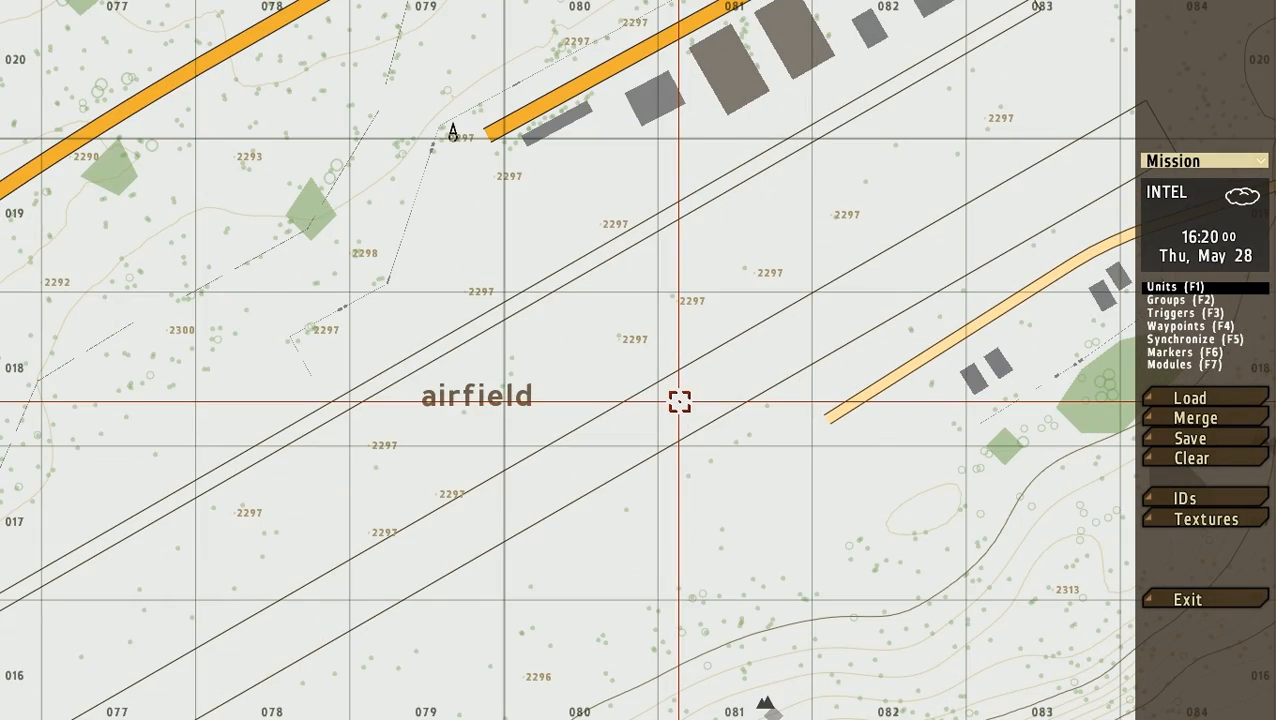
{"action": "left_click", "coordinate": [1192, 163]}
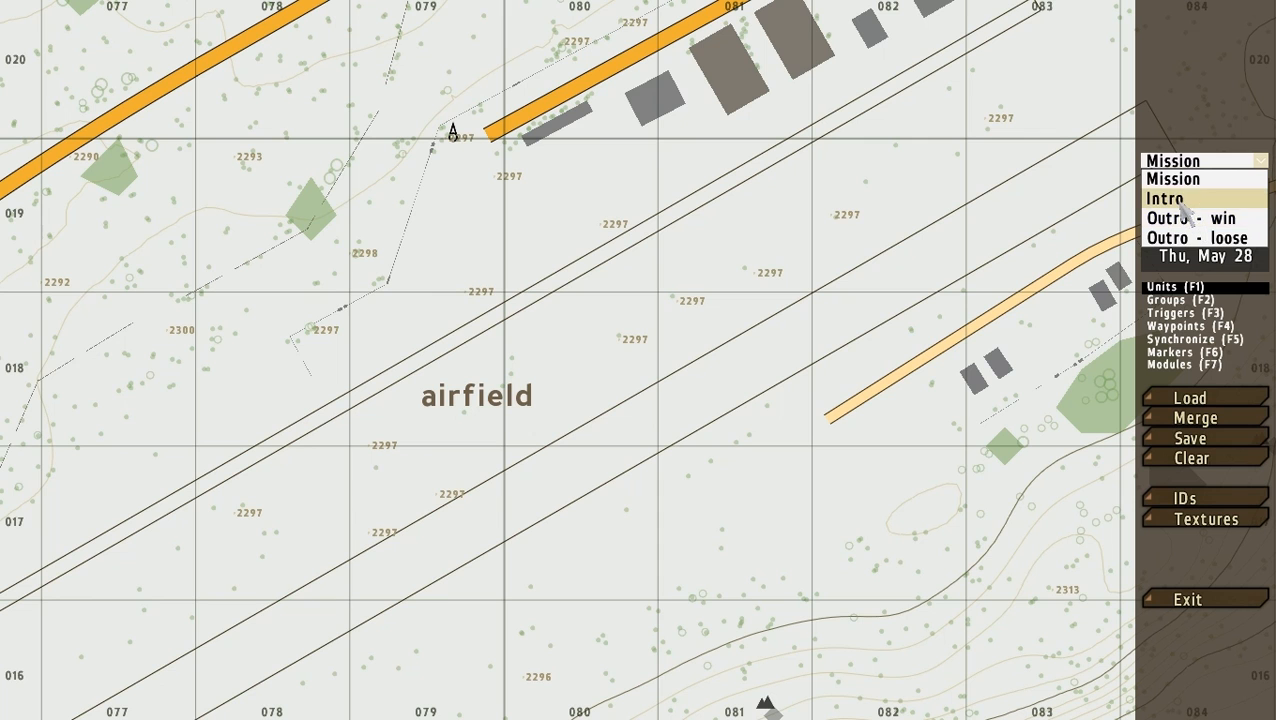
{"action": "left_click", "coordinate": [1180, 198]}
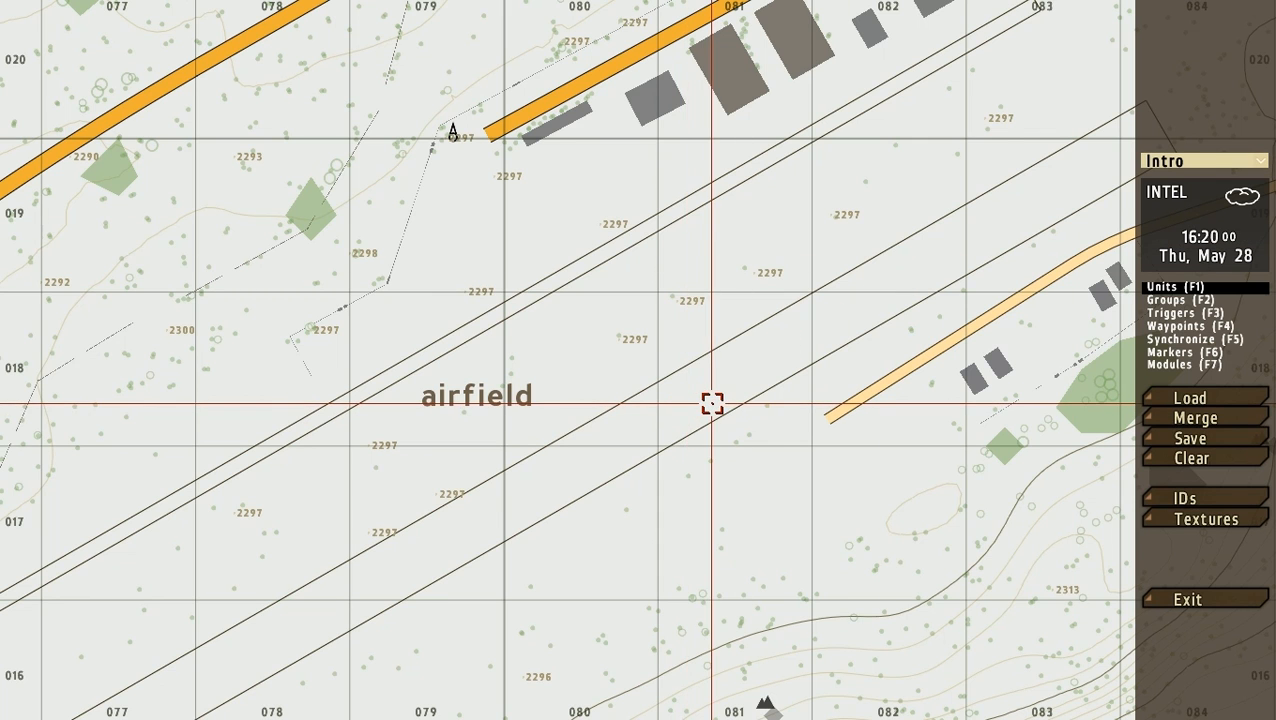
{"action": "double_click", "coordinate": [712, 405]}
{"action": "key", "text": "Return"}
Step: Switch to the Mission phase and place a unit on the airfield runway
{"action": "left_click", "coordinate": [1200, 160]}
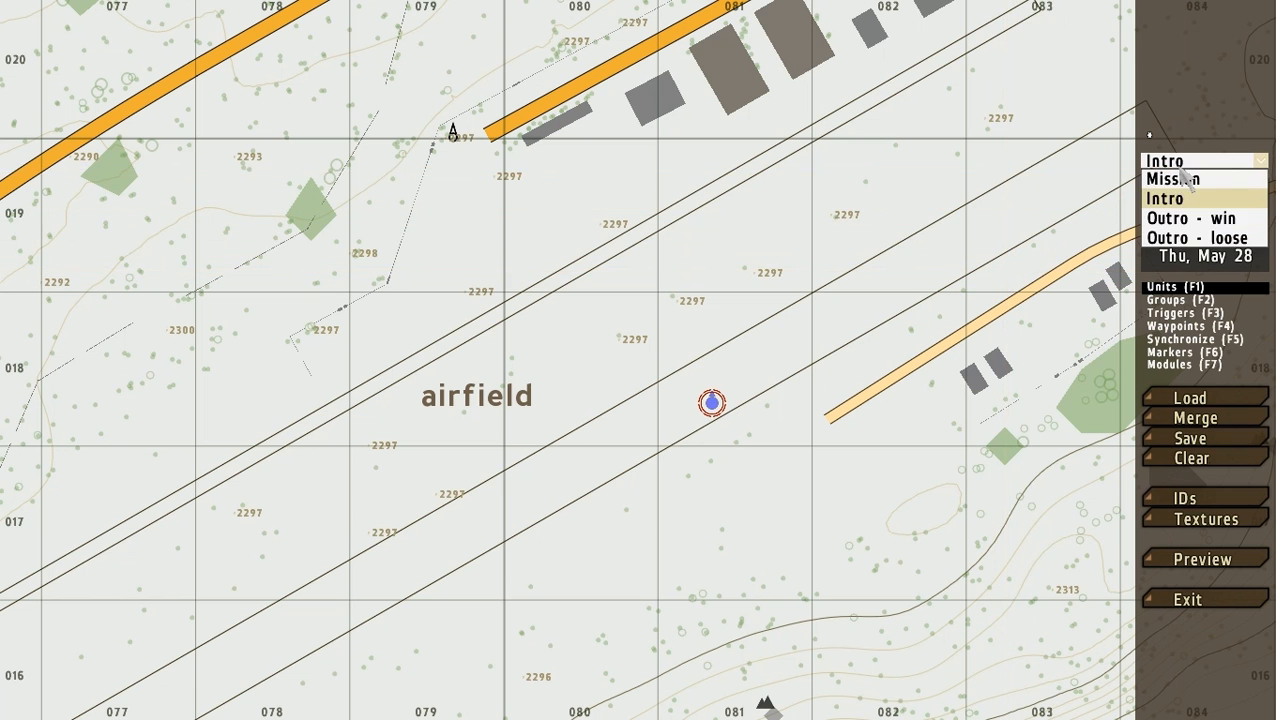
{"action": "left_click", "coordinate": [1178, 180]}
{"action": "double_click", "coordinate": [645, 395]}
{"action": "key", "text": "Return"}
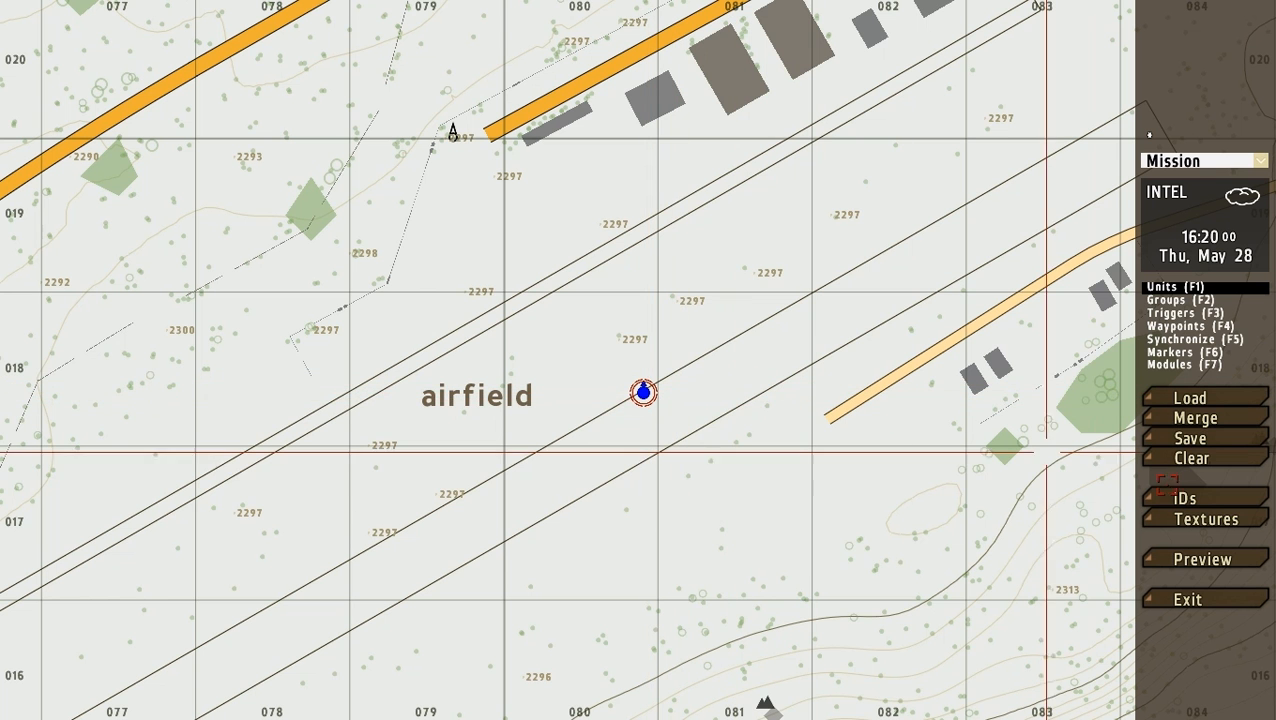
Step: Clear the Mission phase and delete the rifleman from the Intro phase, ending back in the Mission phase
{"action": "left_click", "coordinate": [1202, 467]}
{"action": "key", "text": "Return"}
{"action": "left_click", "coordinate": [1200, 160]}
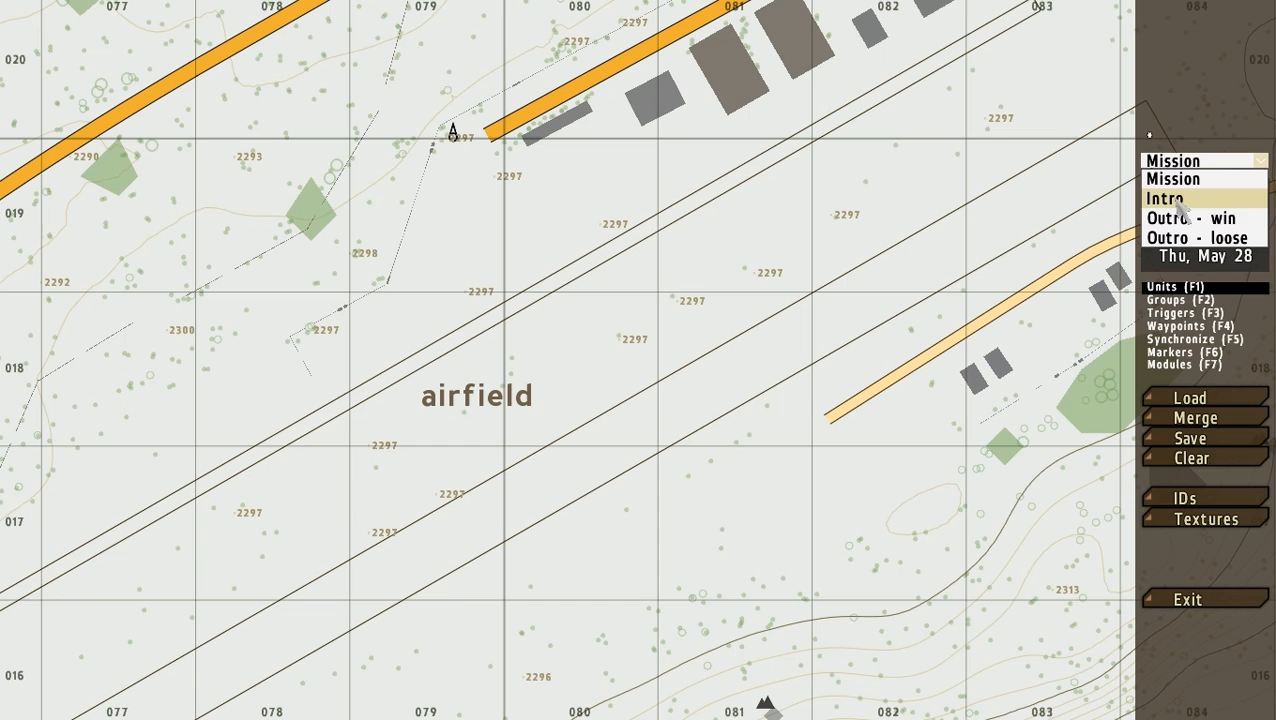
{"action": "left_click", "coordinate": [1180, 199]}
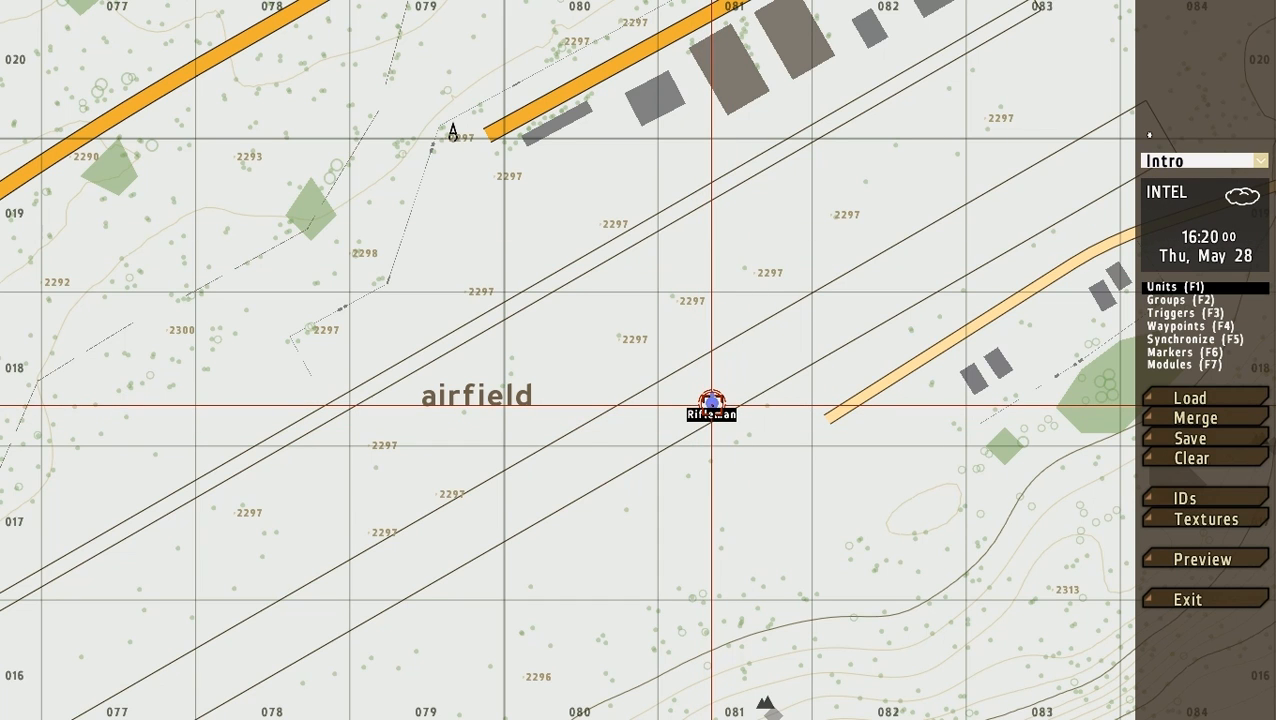
{"action": "key", "text": "Delete"}
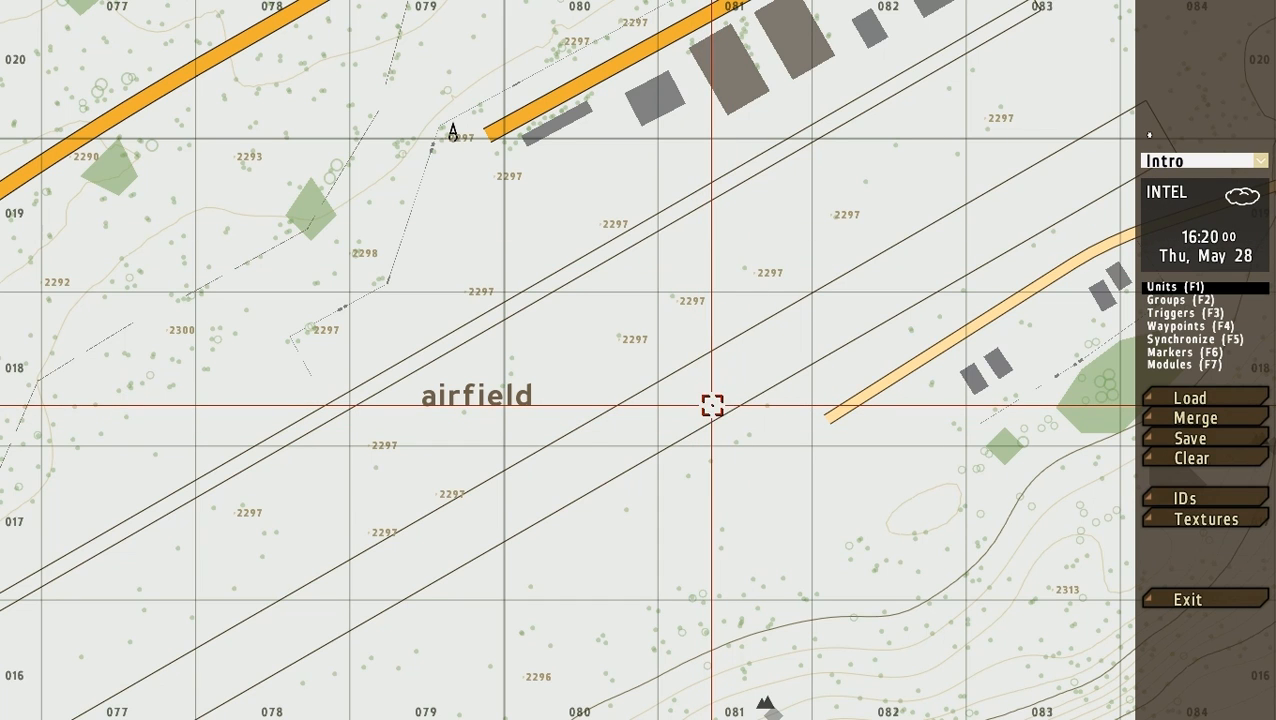
{"action": "left_click", "coordinate": [1168, 161]}
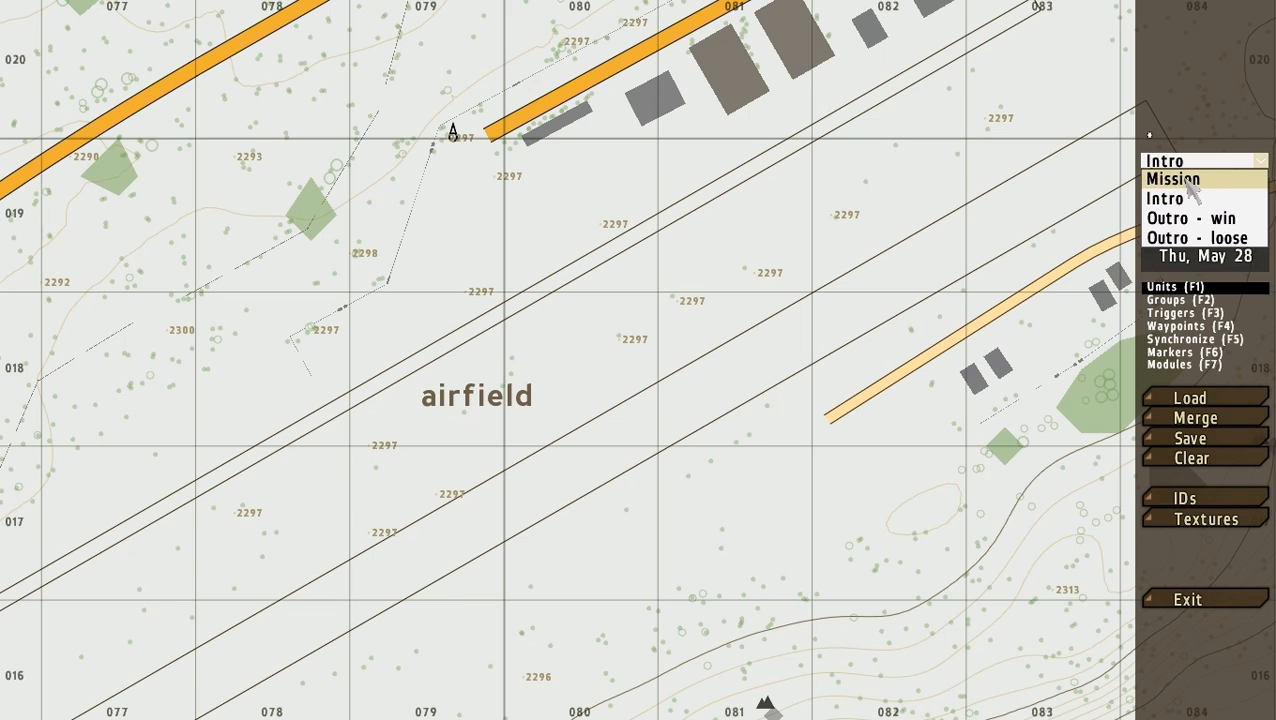
{"action": "left_click", "coordinate": [1186, 182]}
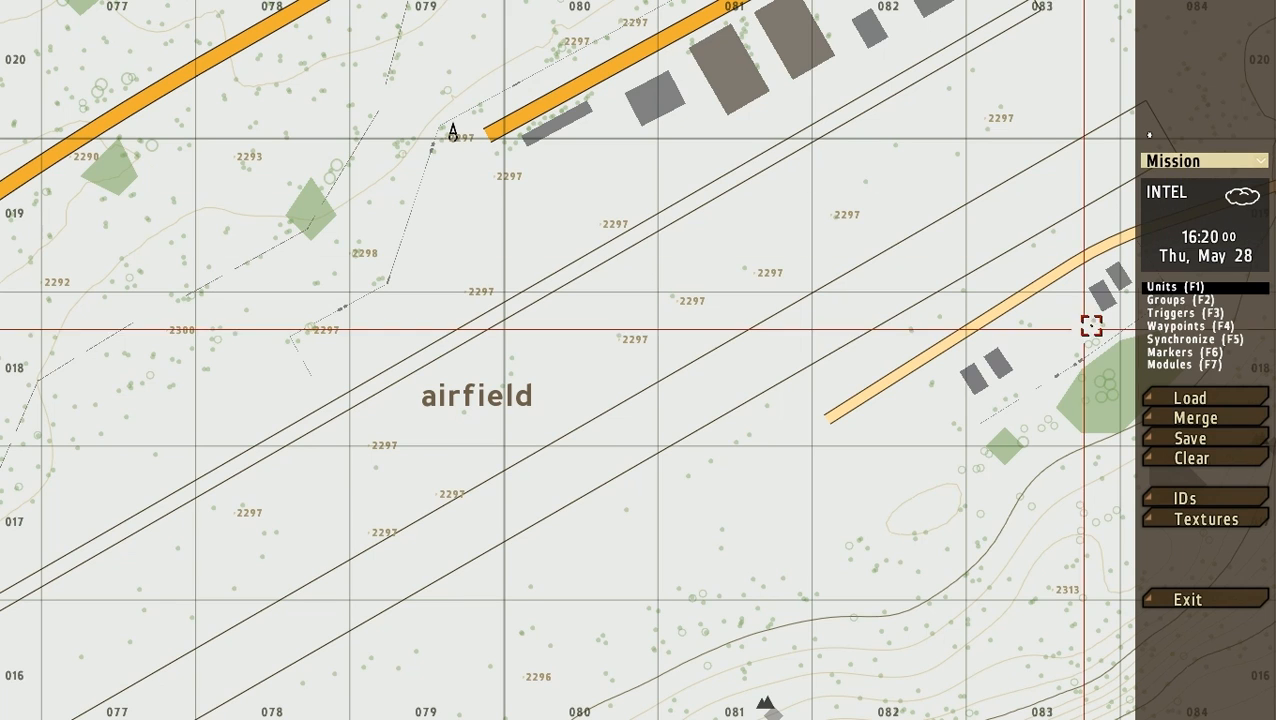
Step: Fill in the mission intel with the name Infiltration, the description "Infiltrate the enemy camp" and the date May 23, 2014
{"action": "left_click", "coordinate": [1208, 240]}
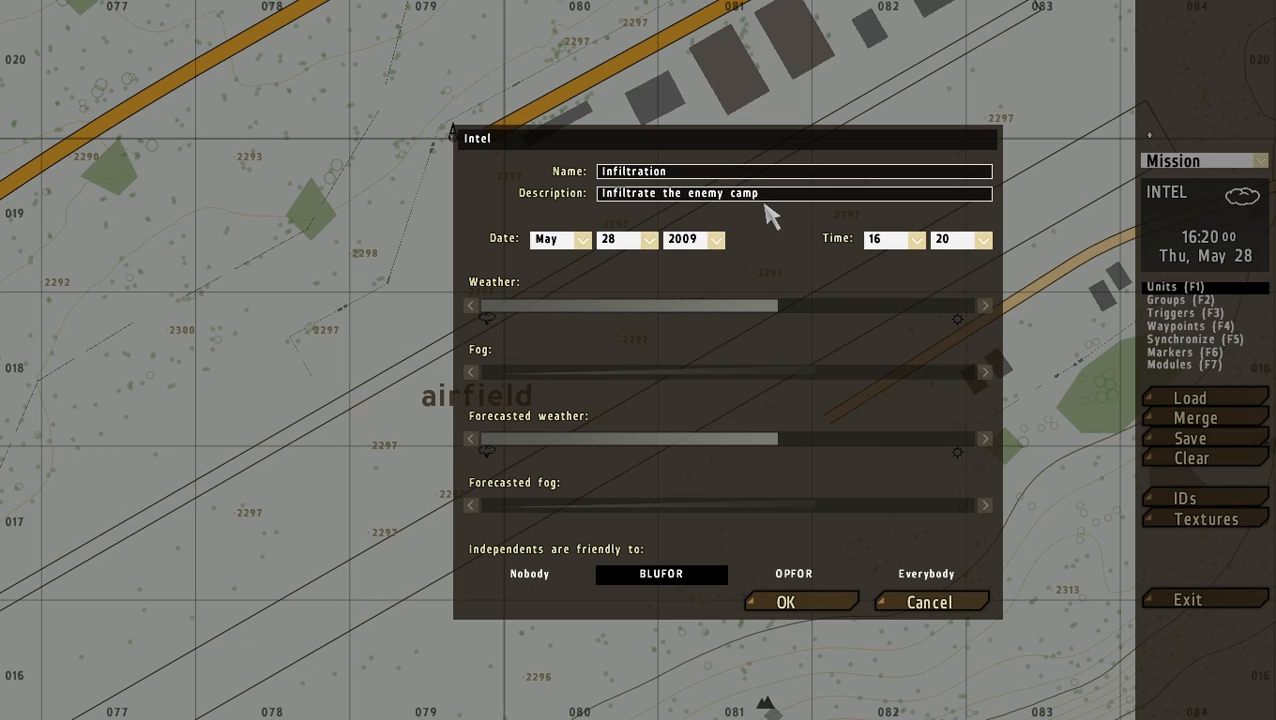
{"action": "left_click", "coordinate": [632, 240]}
{"action": "left_click", "coordinate": [635, 376]}
{"action": "left_click", "coordinate": [702, 243]}
{"action": "scroll", "coordinate": [702, 345], "scroll_direction": "down", "scroll_amount": 2}
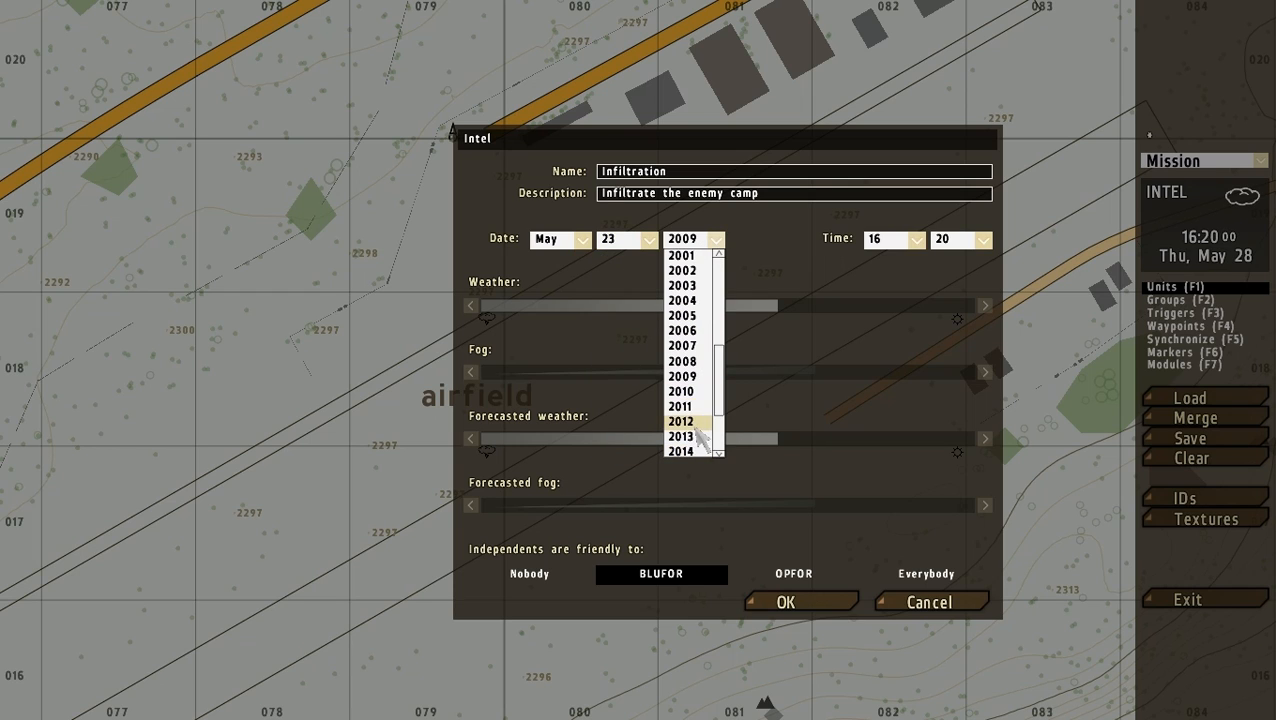
{"action": "left_click", "coordinate": [690, 451]}
Step: Set the mission's start time to 15:00
{"action": "left_click", "coordinate": [903, 243]}
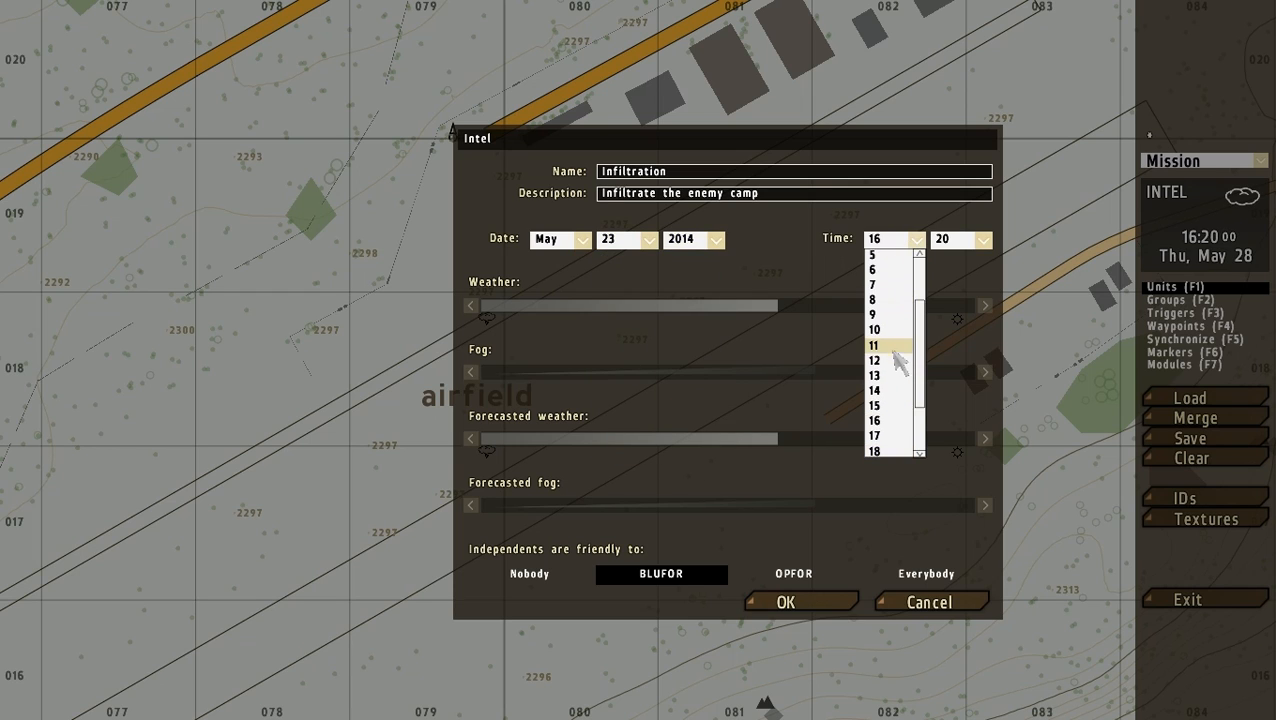
{"action": "scroll", "coordinate": [897, 380], "scroll_direction": "down", "scroll_amount": 2}
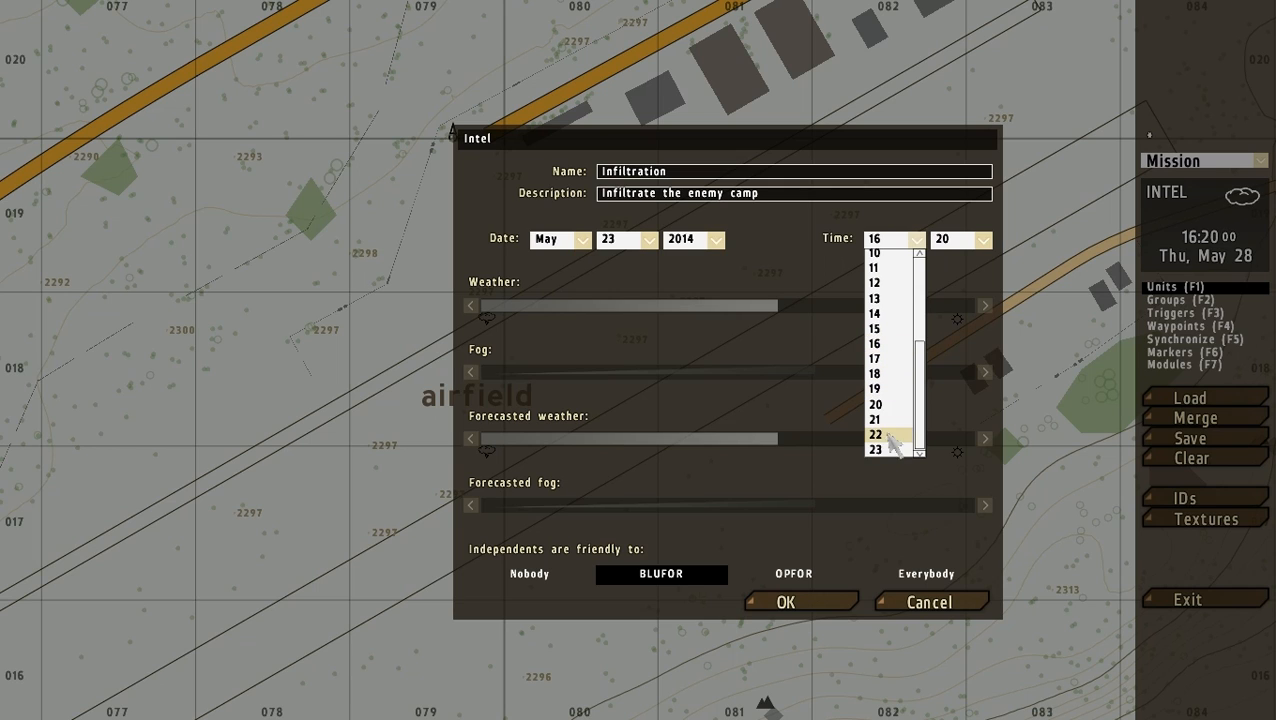
{"action": "scroll", "coordinate": [900, 330], "scroll_direction": "up", "scroll_amount": 4}
{"action": "scroll", "coordinate": [887, 350], "scroll_direction": "down", "scroll_amount": 2}
{"action": "left_click", "coordinate": [884, 360]}
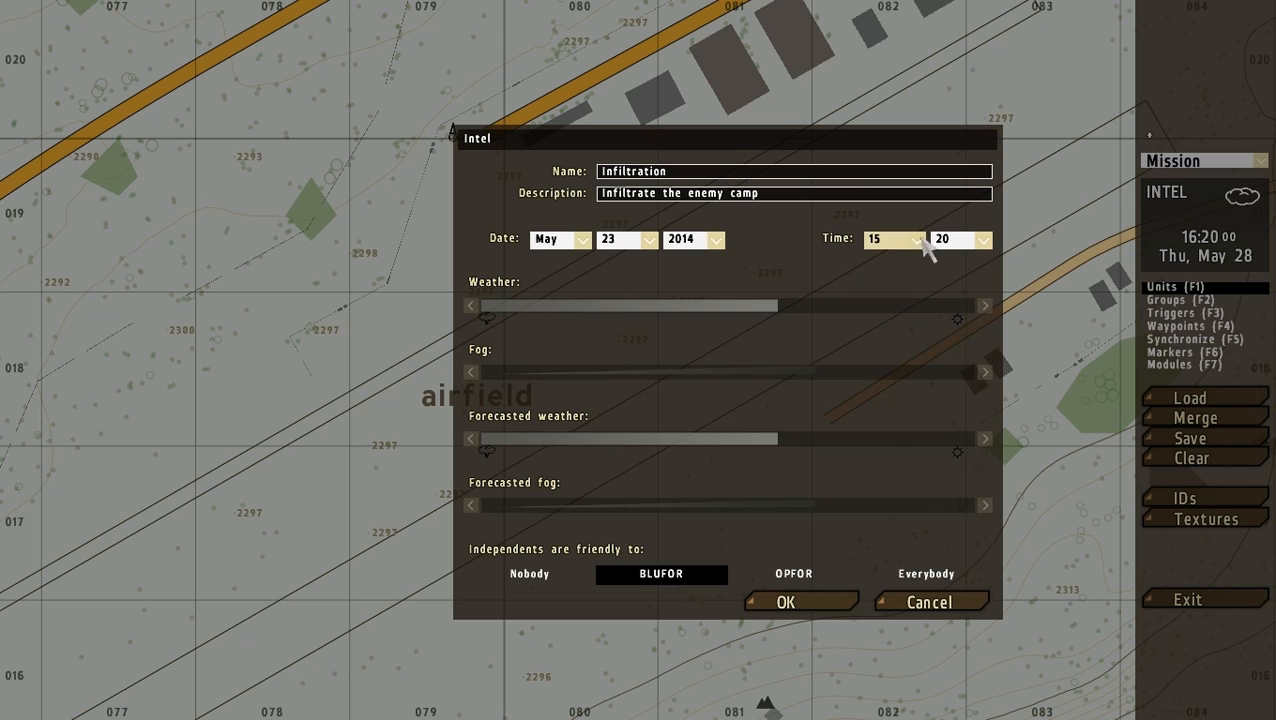
{"action": "left_click", "coordinate": [966, 242]}
{"action": "left_click", "coordinate": [956, 257]}
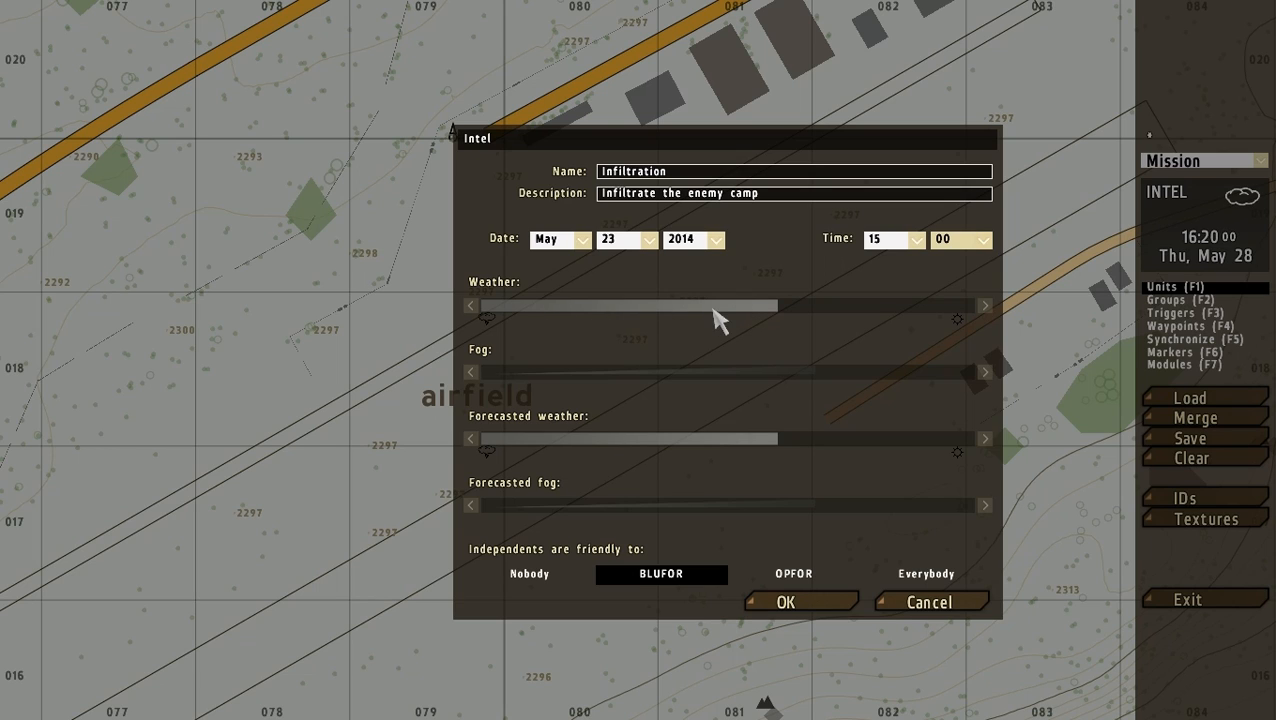
Step: Set the current weather to its stormiest extreme and the current fog to its minimum
{"action": "left_click_drag", "start_coordinate": [722, 308], "coordinate": [983, 308]}
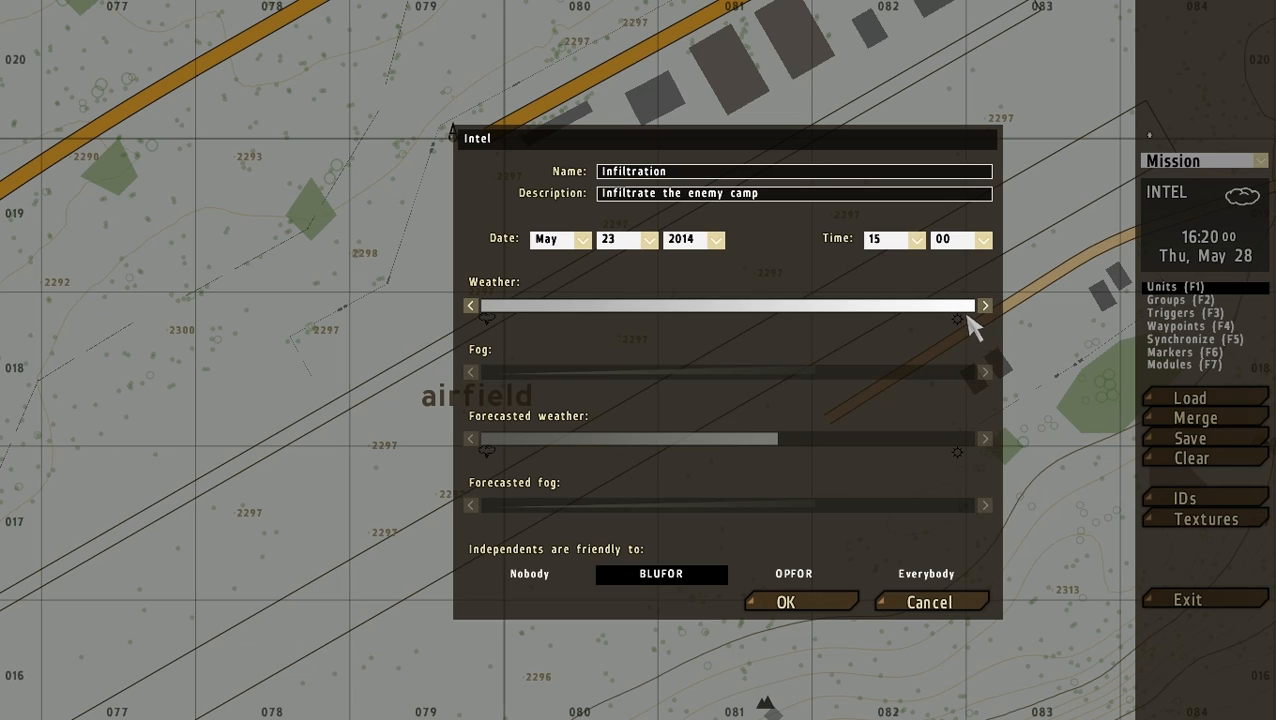
{"action": "left_click", "coordinate": [947, 307]}
{"action": "left_click_drag", "start_coordinate": [947, 312], "coordinate": [484, 312]}
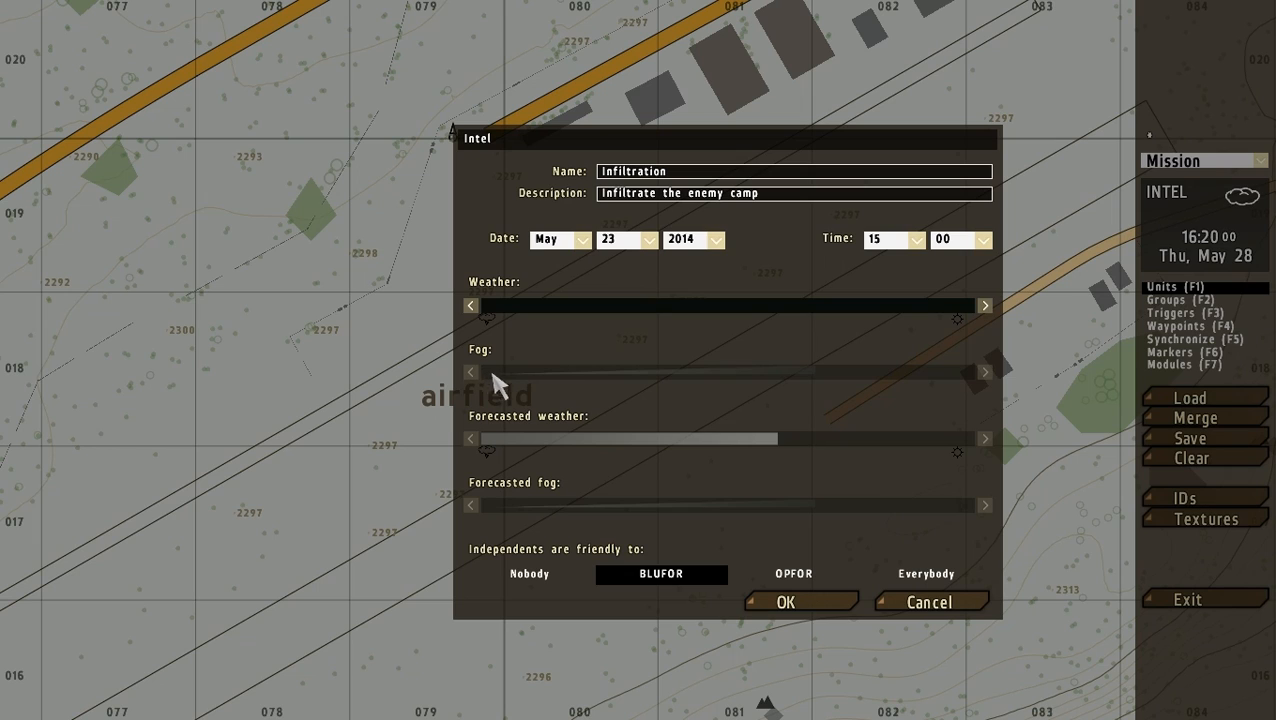
{"action": "left_click_drag", "start_coordinate": [486, 372], "coordinate": [400, 368]}
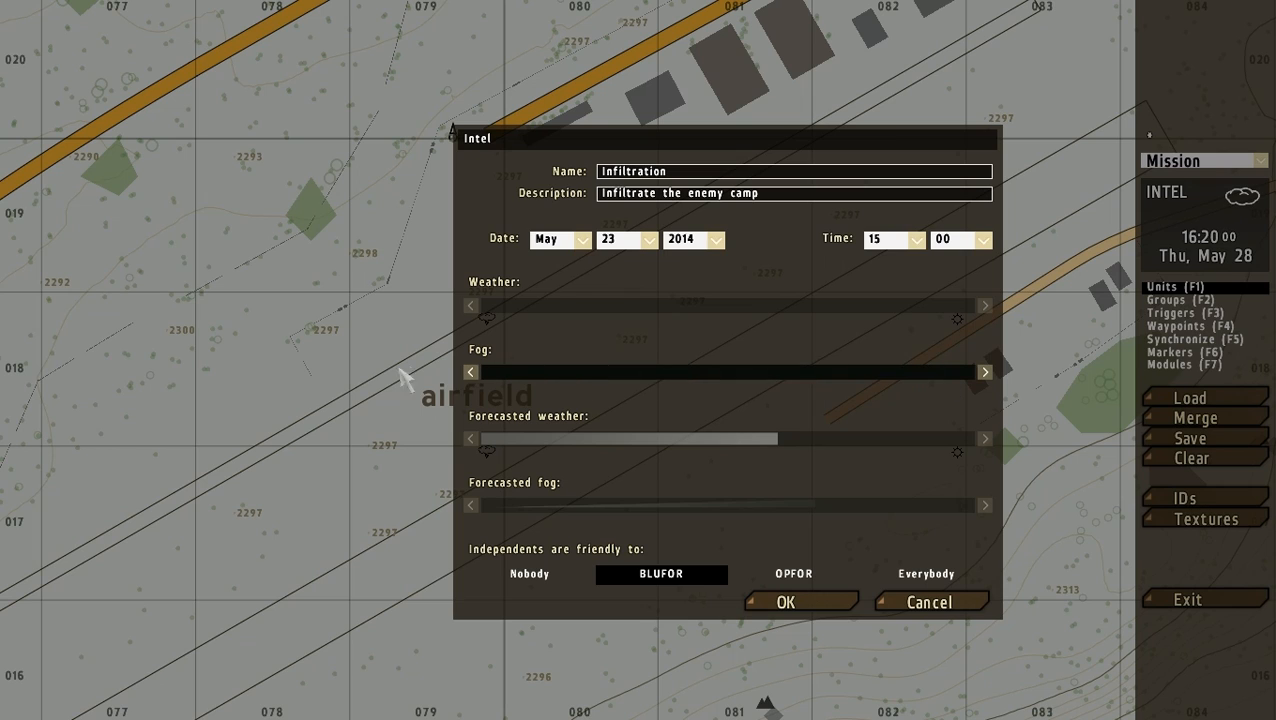
{"action": "left_click", "coordinate": [485, 307]}
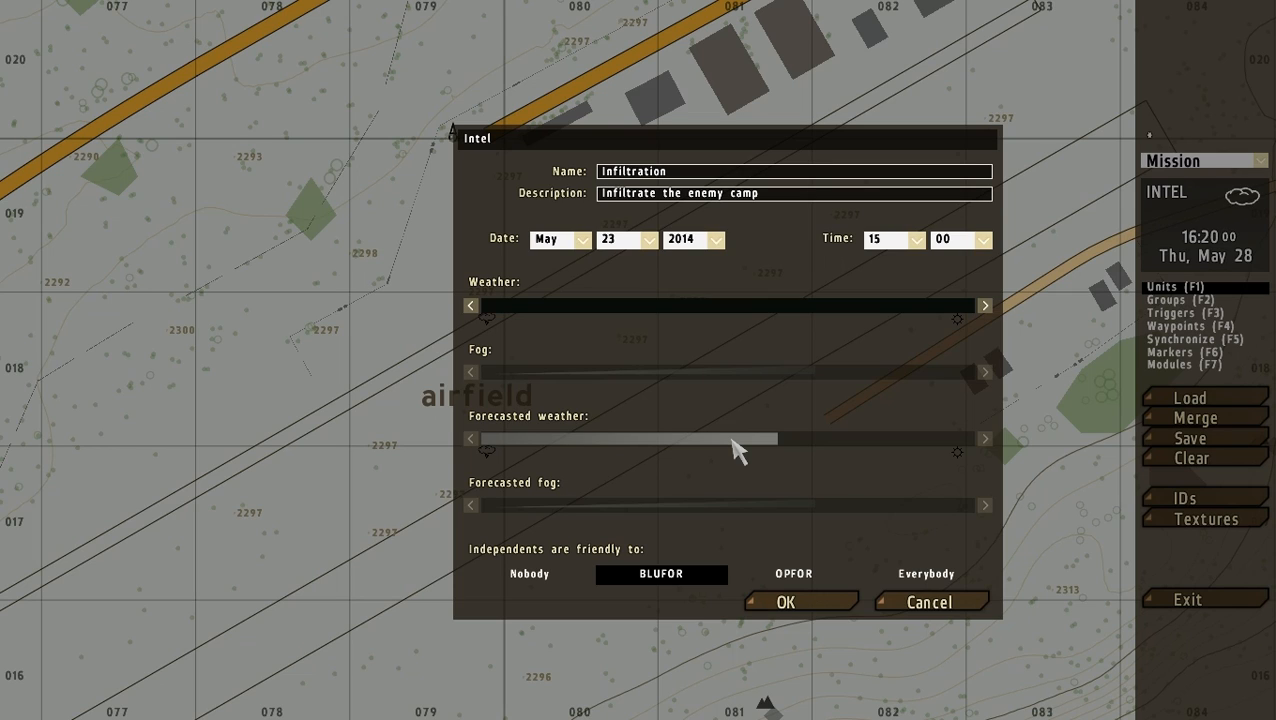
Step: Set the forecasted weather to fully clear, raise the current fog to just over a quarter, and apply the intel settings
{"action": "left_click_drag", "start_coordinate": [733, 450], "coordinate": [983, 447]}
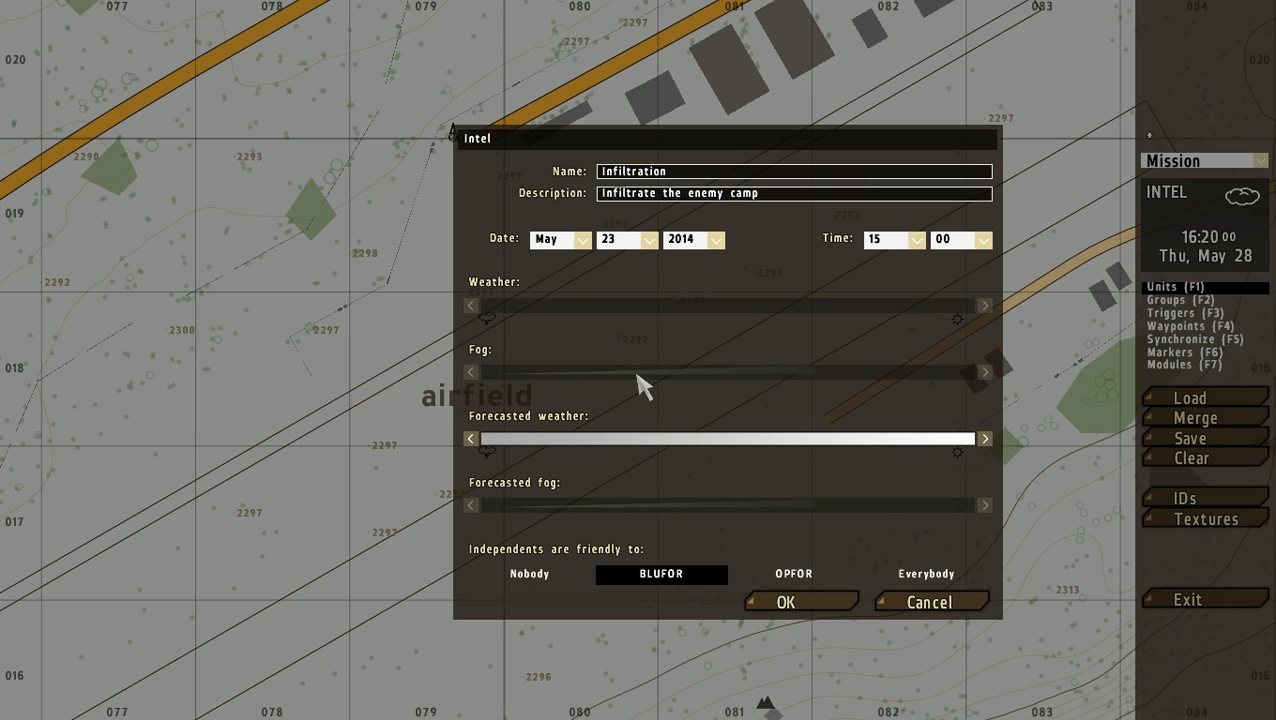
{"action": "mouse_move", "coordinate": [641, 374]}
{"action": "left_mouse_down"}
{"action": "mouse_move", "coordinate": [678, 374]}
{"action": "mouse_move", "coordinate": [620, 372]}
{"action": "left_mouse_up"}
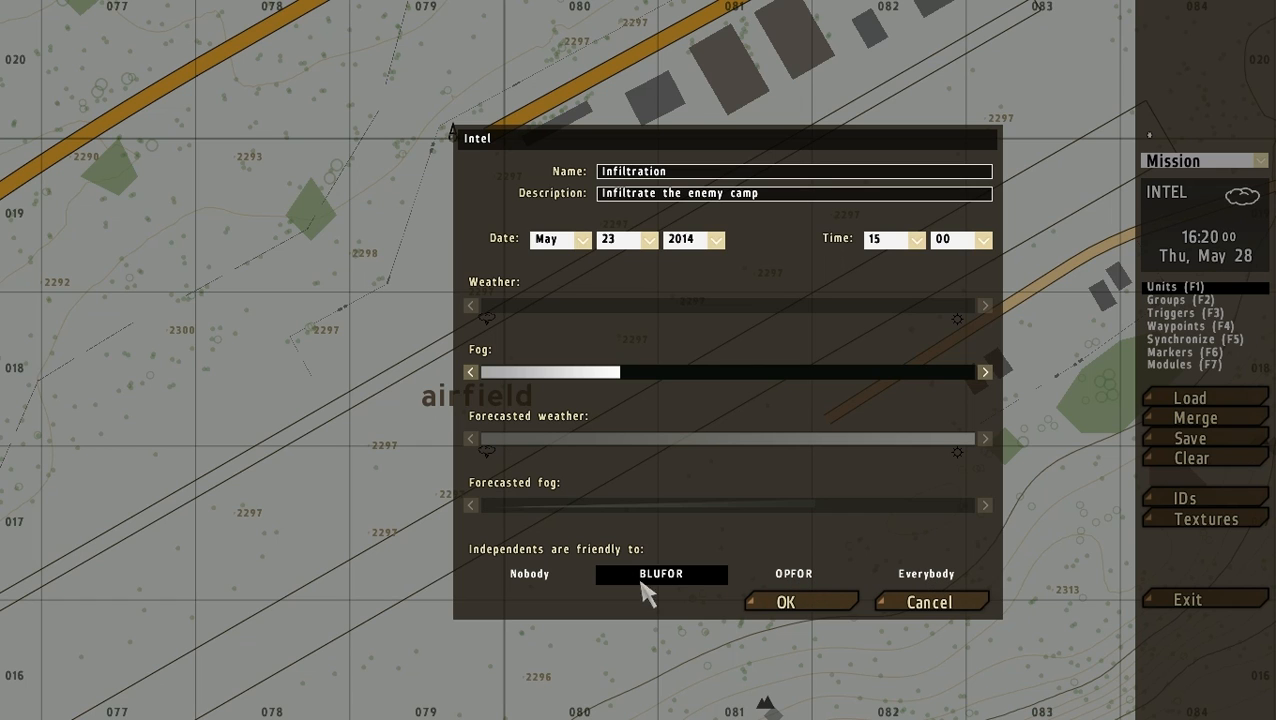
{"action": "left_click", "coordinate": [780, 601]}
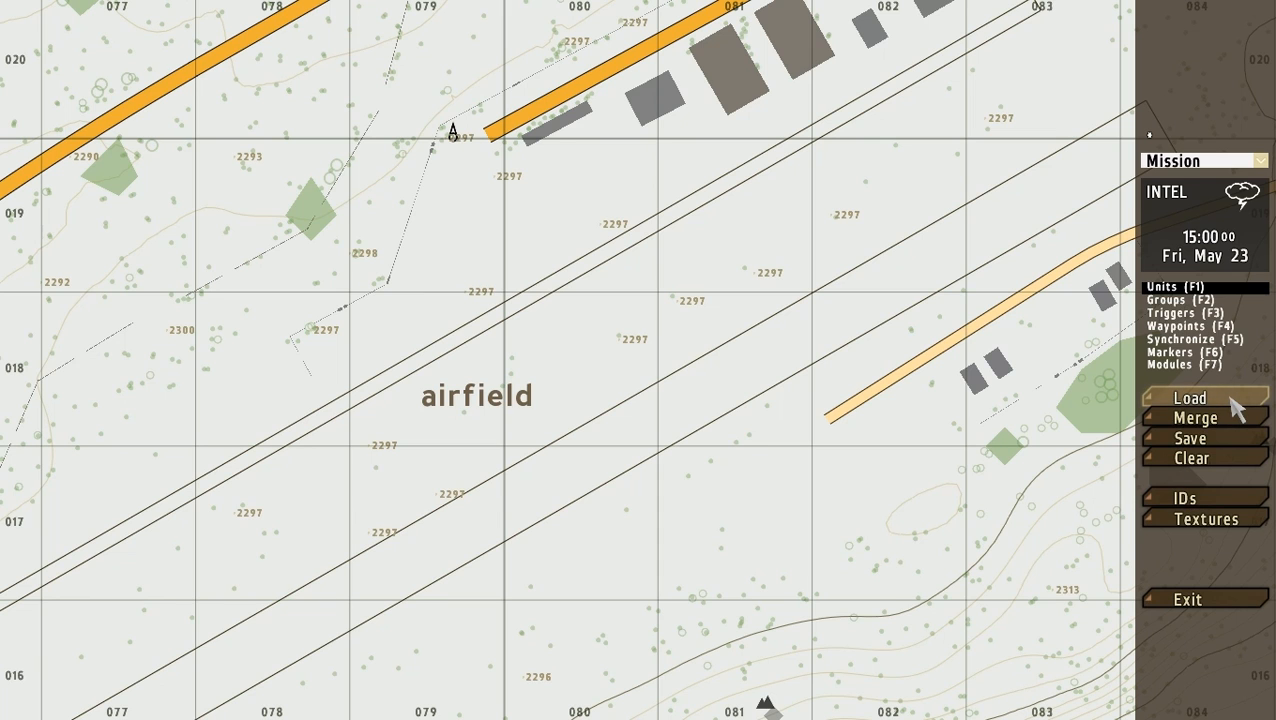
Step: Examine the missions available to load for the Takistan map, leaving without loading one
{"action": "left_click", "coordinate": [1172, 402]}
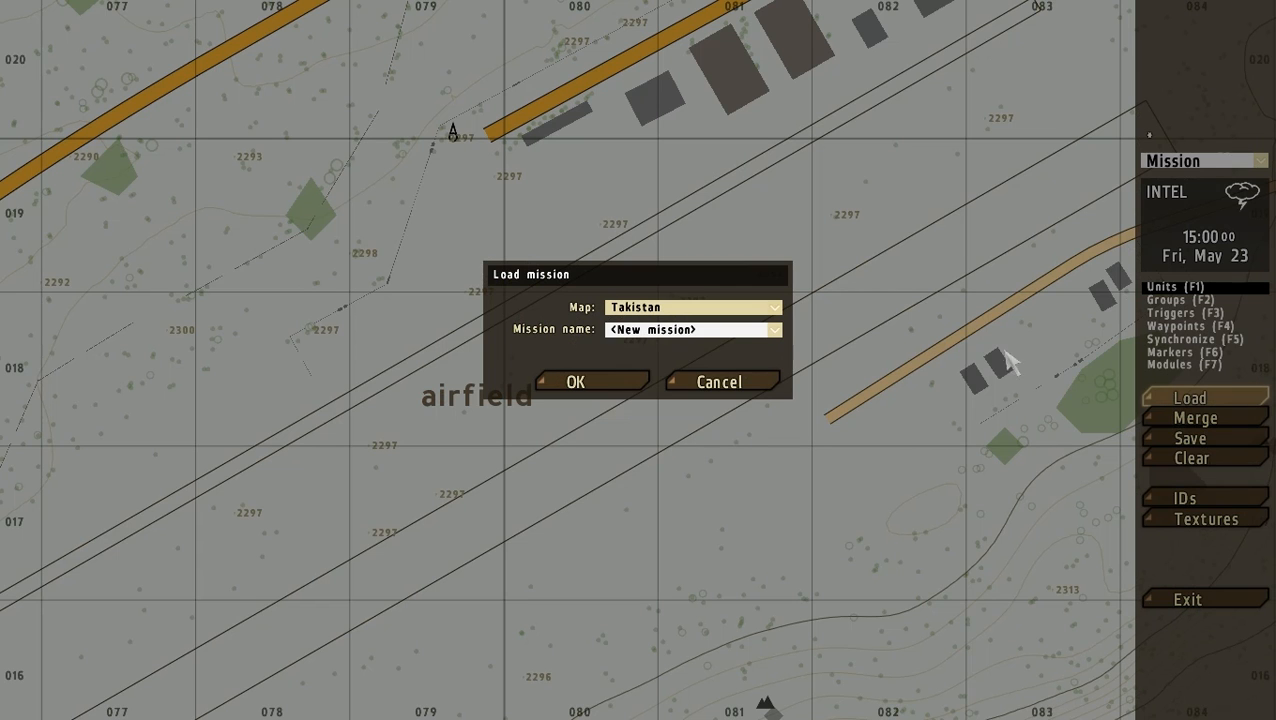
{"action": "left_click", "coordinate": [684, 330]}
{"action": "left_click", "coordinate": [688, 346]}
{"action": "left_click", "coordinate": [720, 381]}
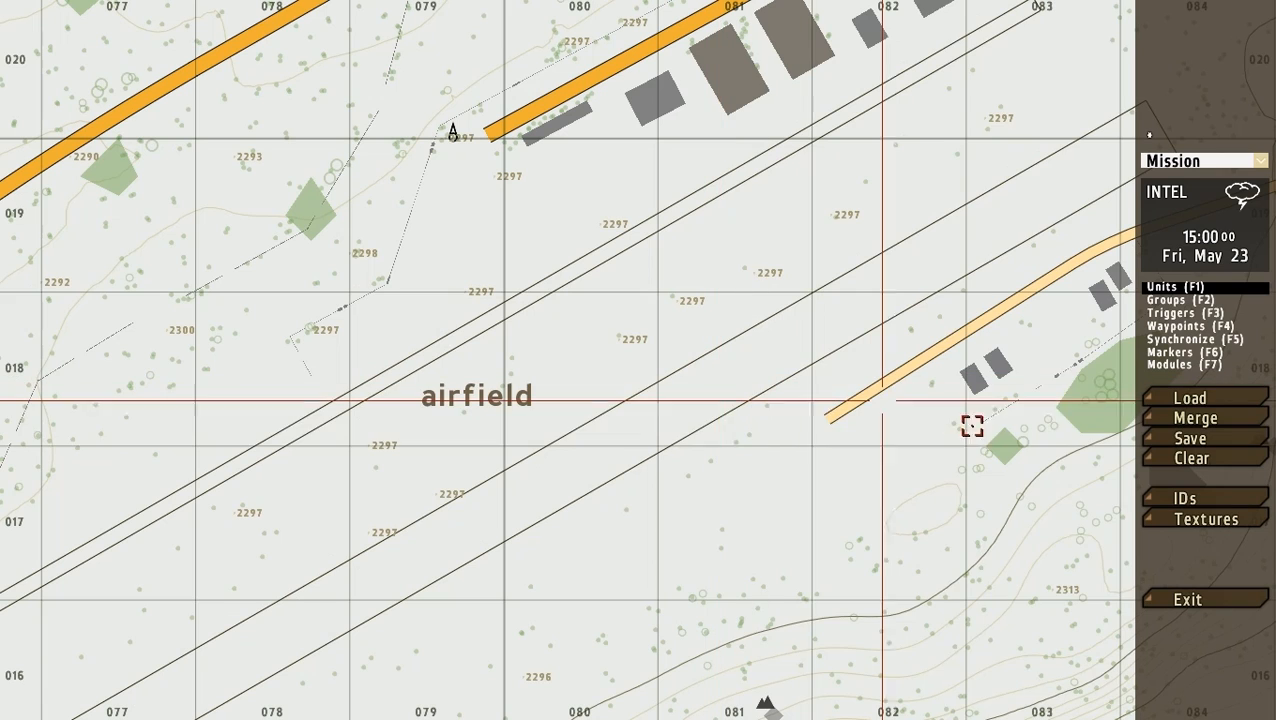
Step: Save the mission as a user mission named YTInfiltration
{"action": "left_click", "coordinate": [1206, 448]}
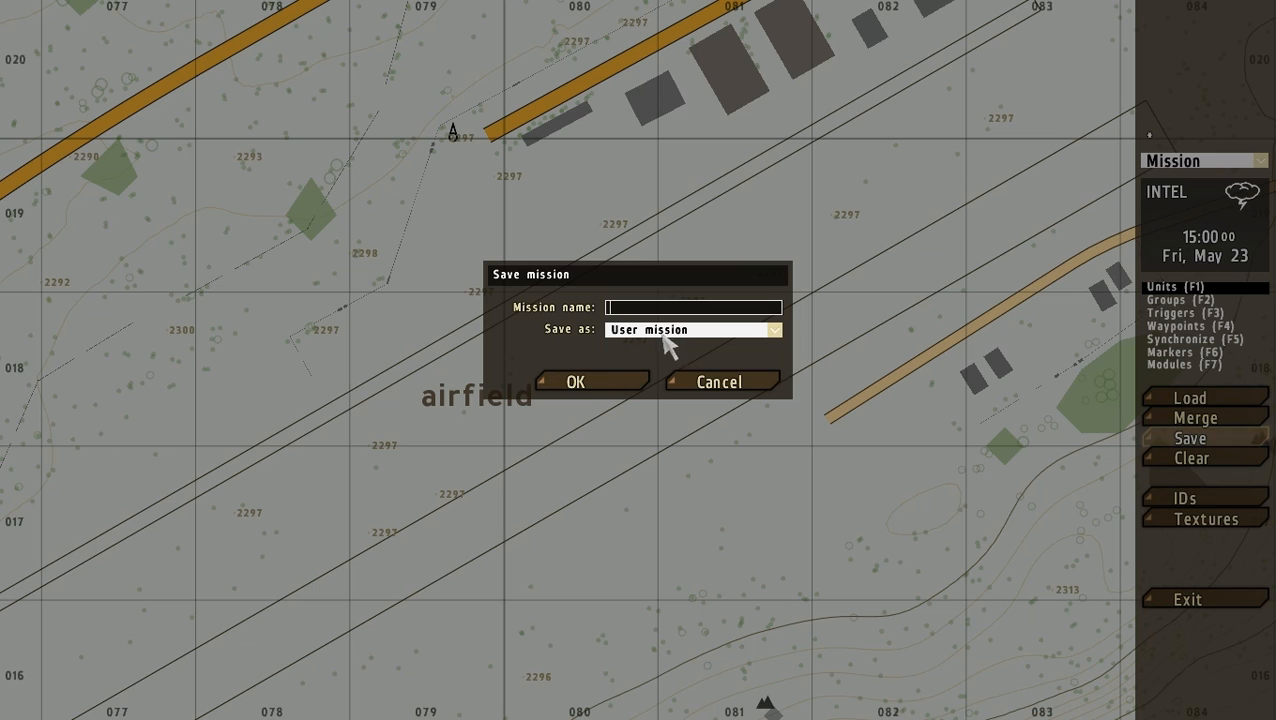
{"action": "left_click", "coordinate": [694, 333]}
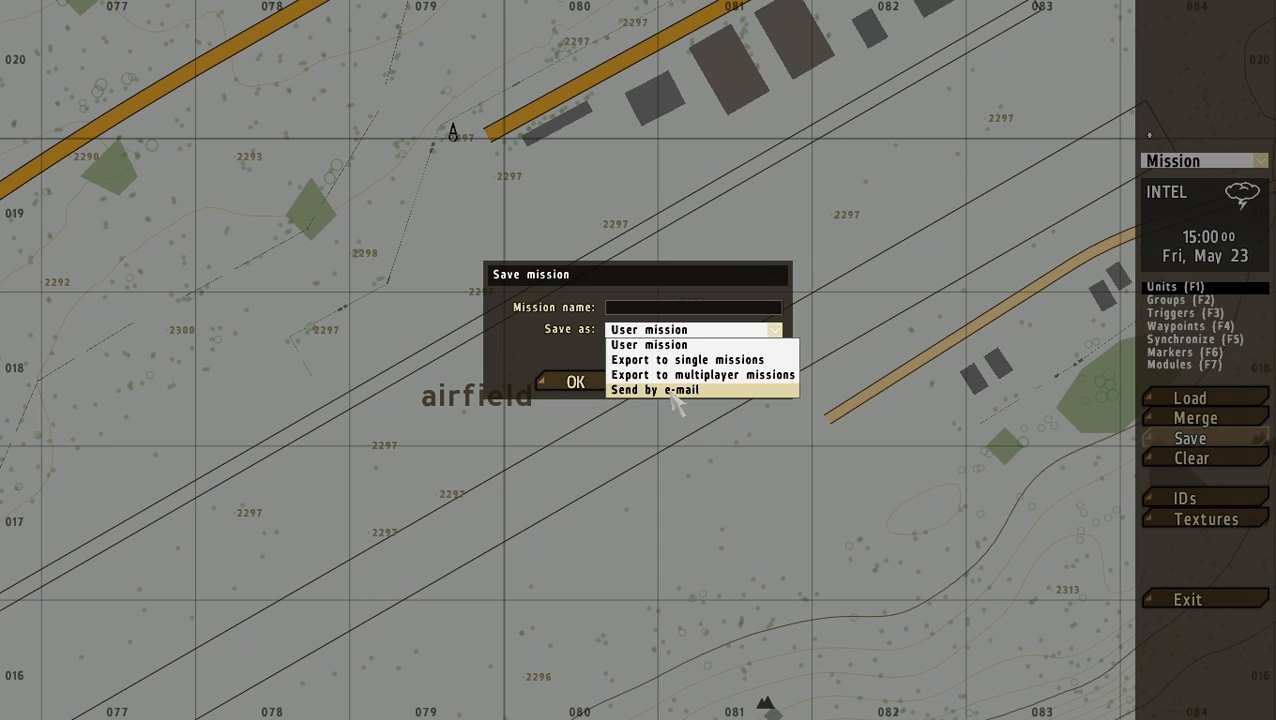
{"action": "left_click", "coordinate": [655, 346]}
{"action": "left_click", "coordinate": [625, 308]}
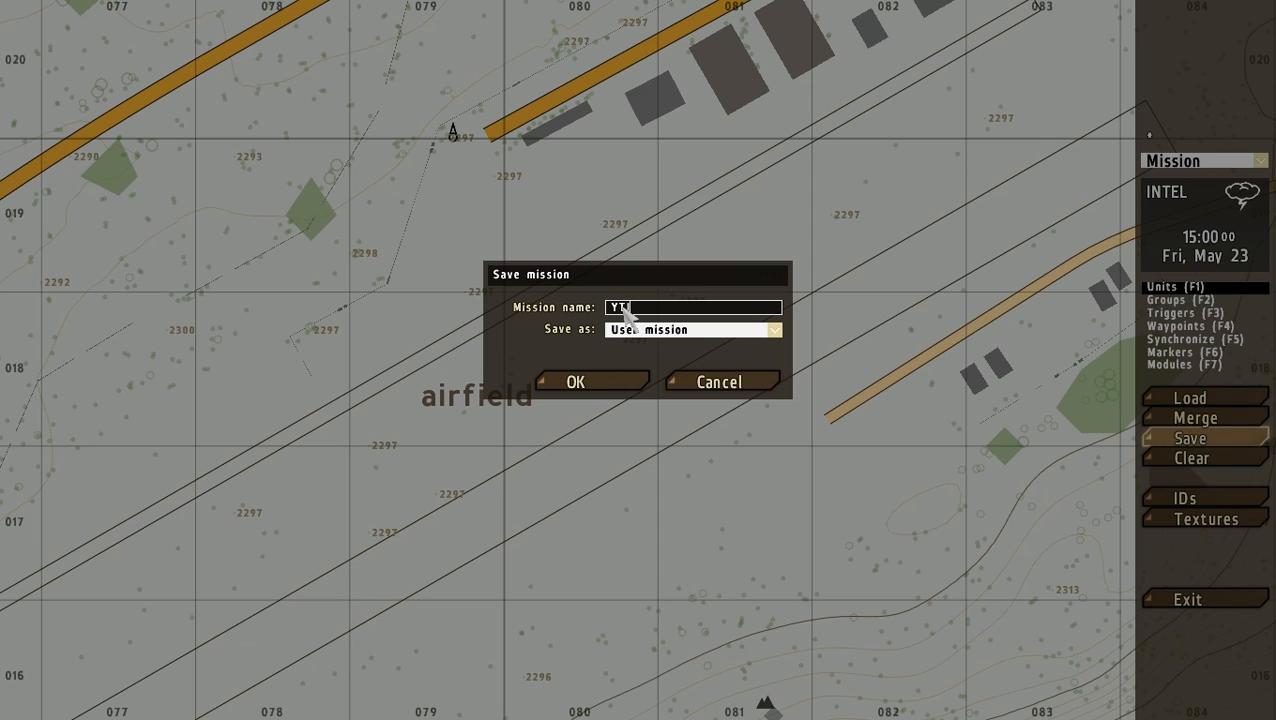
{"action": "left_click", "coordinate": [608, 389]}
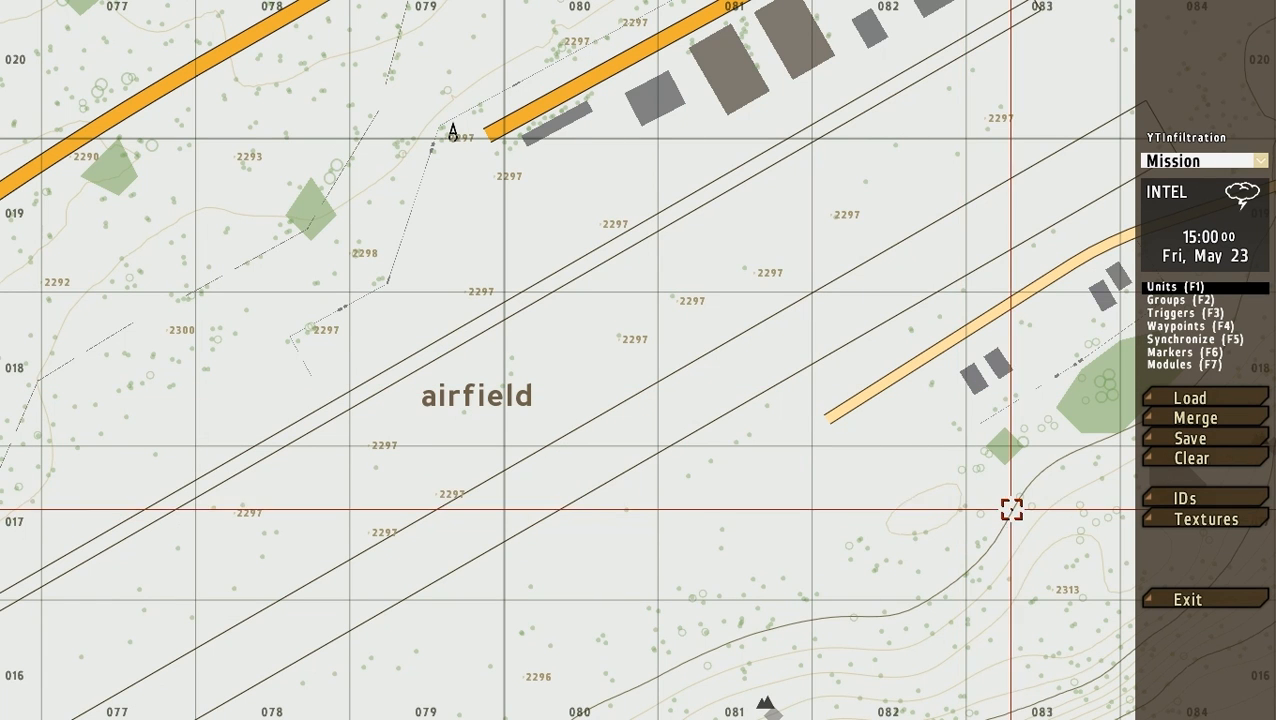
Step: Examine the maps and missions available for merging, including SQFTestLol on Takistan, and leave without merging
{"action": "left_click", "coordinate": [1205, 418]}
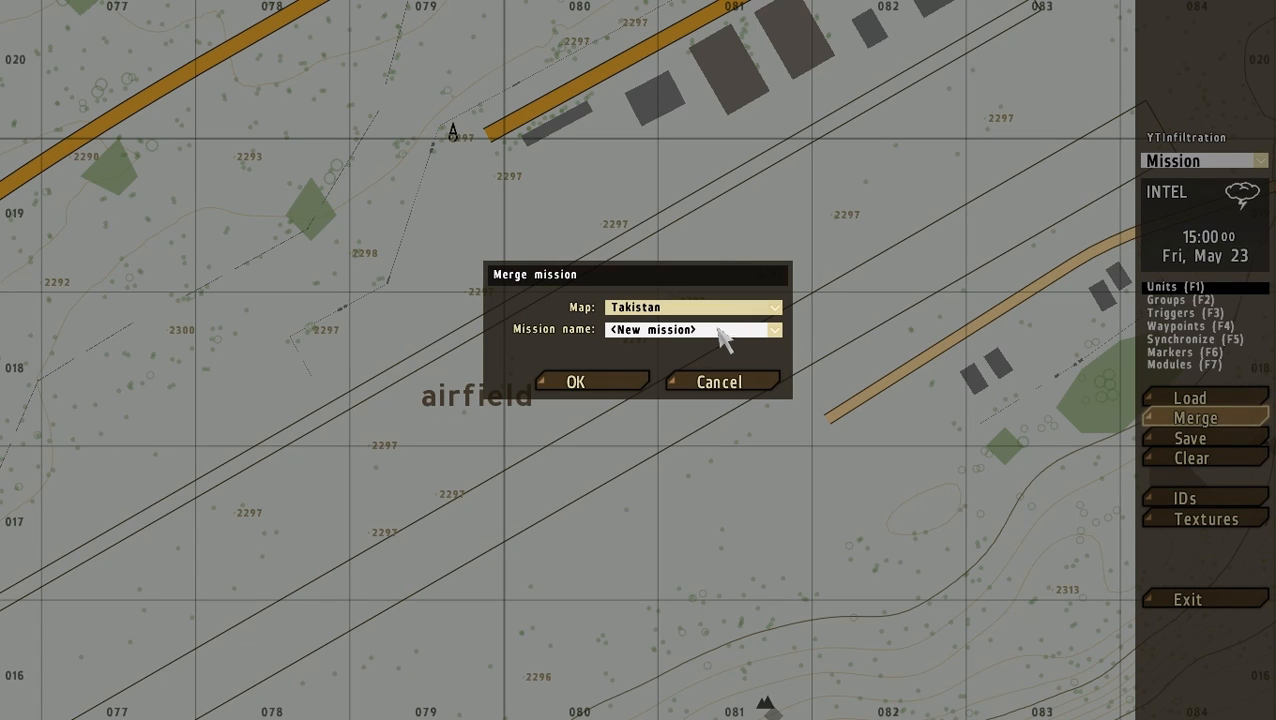
{"action": "left_click", "coordinate": [662, 308]}
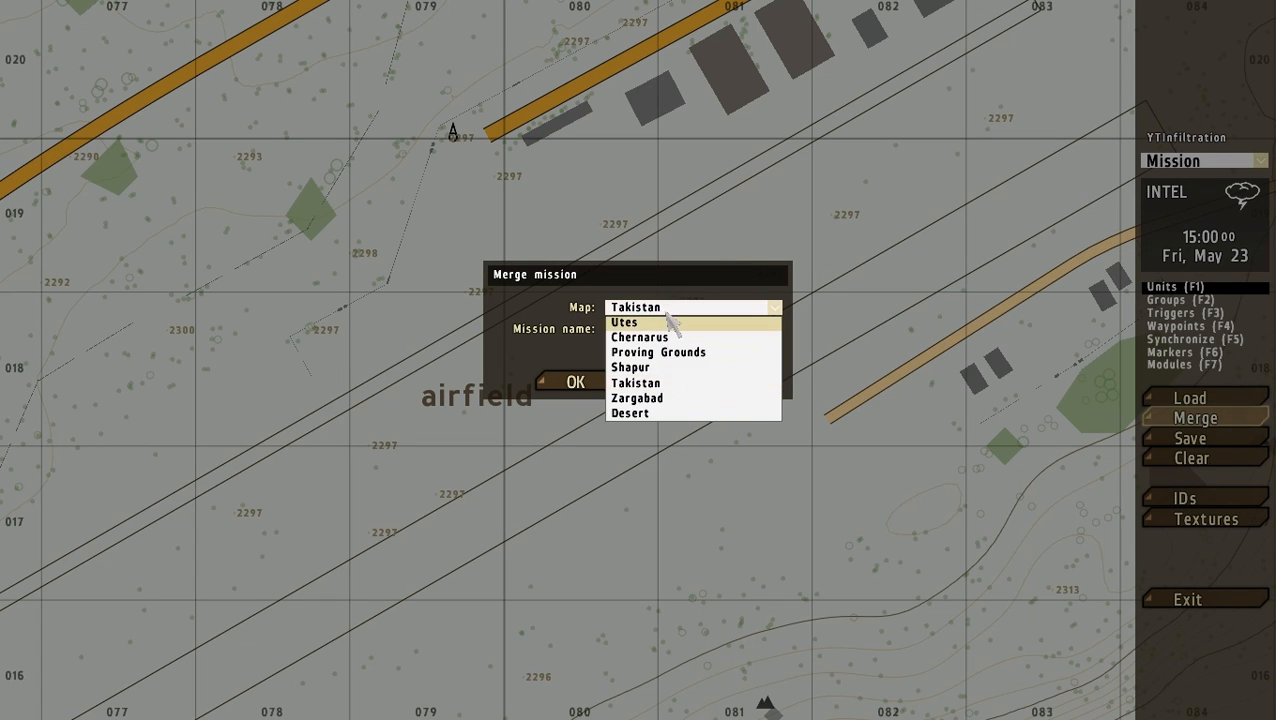
{"action": "left_click", "coordinate": [668, 329]}
{"action": "left_click", "coordinate": [663, 425]}
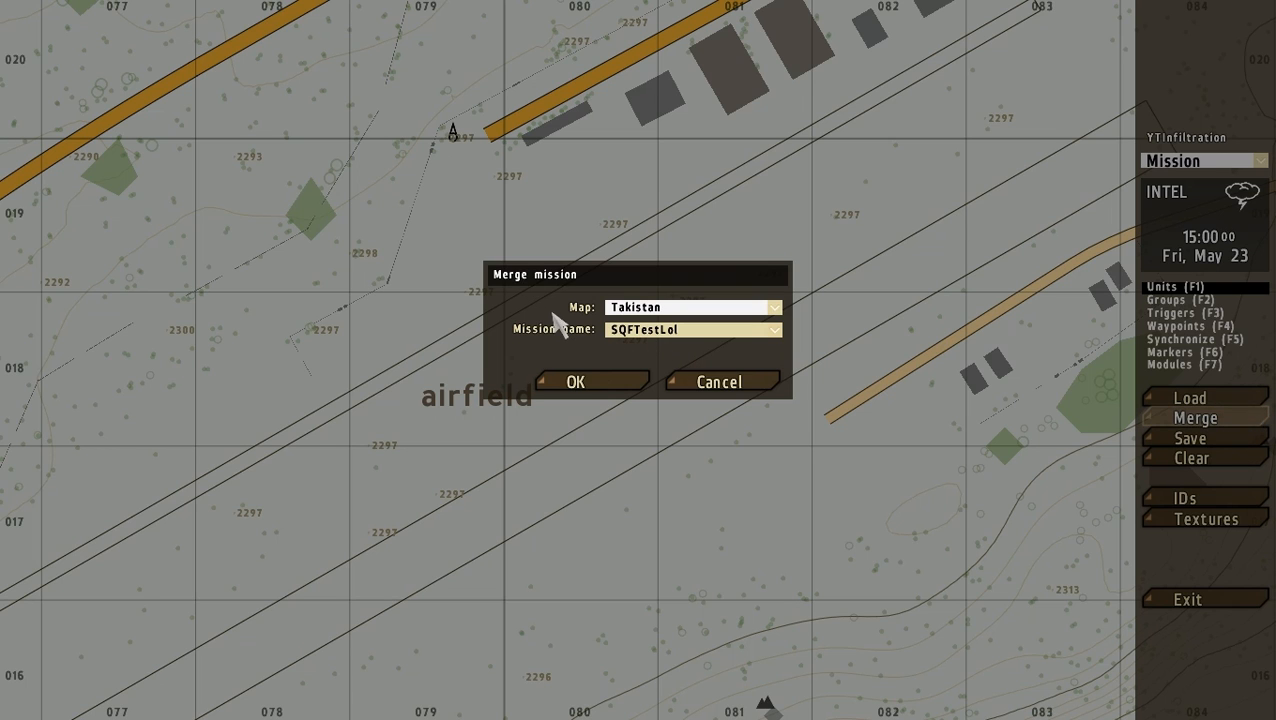
{"action": "left_click", "coordinate": [728, 393]}
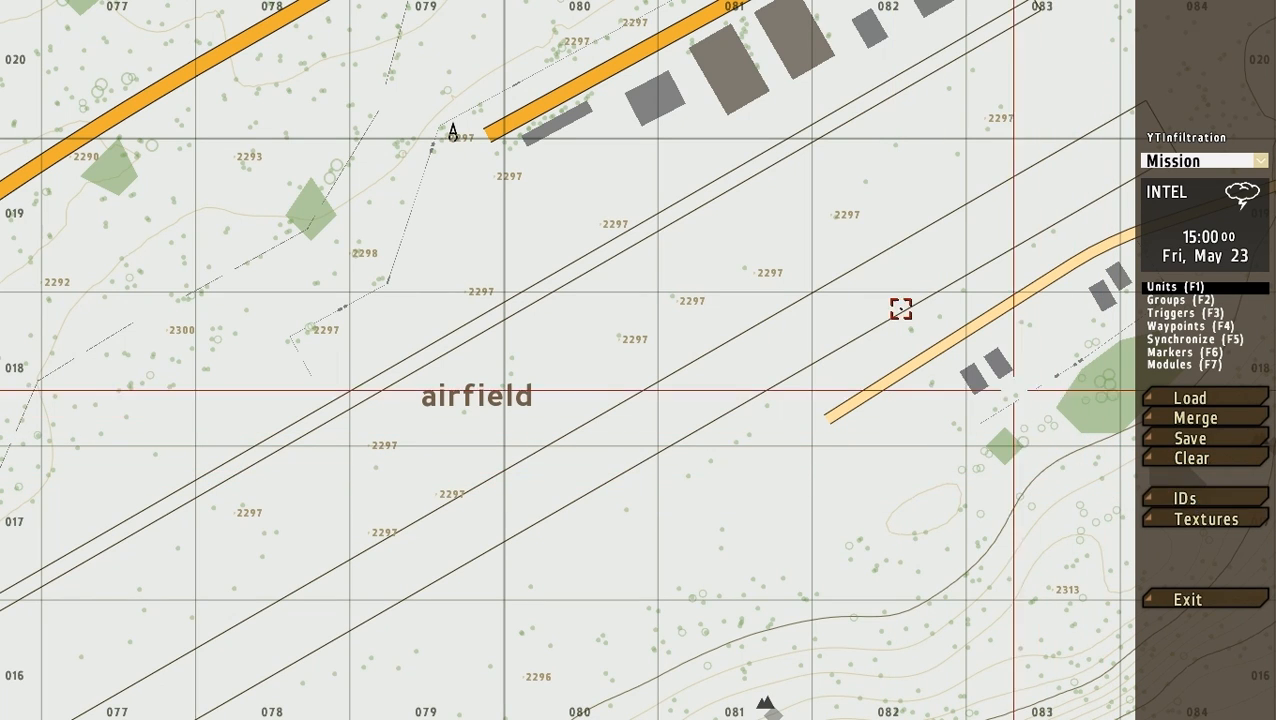
Step: Display the object IDs on the map around the road and buildings southeast of the airfield runways
{"action": "right_click_drag", "start_coordinate": [938, 291], "coordinate": [735, 408]}
{"action": "scroll", "coordinate": [858, 532], "scroll_direction": "up", "scroll_amount": 3}
{"action": "left_click", "coordinate": [1190, 498]}
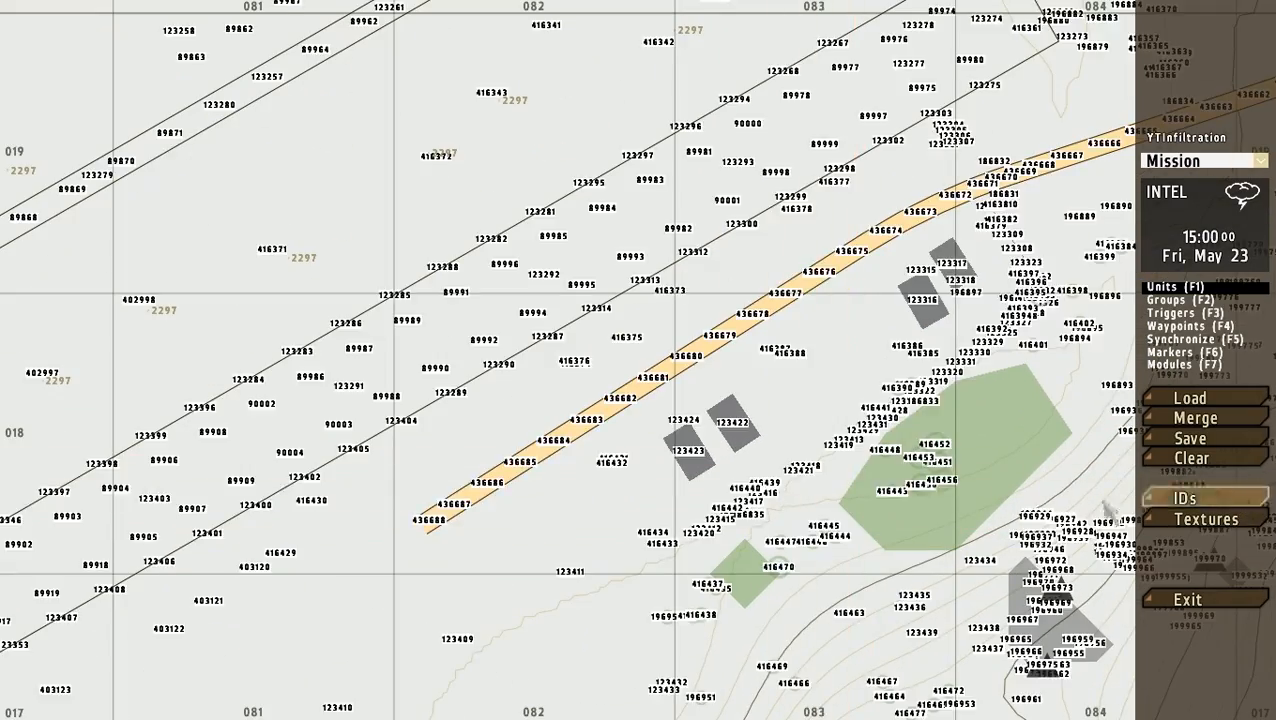
Step: Examine the object IDs of the roads and buildings north of the airfield runways, closely inspecting the house with ID 126830
{"action": "scroll", "coordinate": [808, 465], "scroll_direction": "down", "scroll_amount": 3}
{"action": "scroll", "coordinate": [775, 421], "scroll_direction": "up", "scroll_amount": 3}
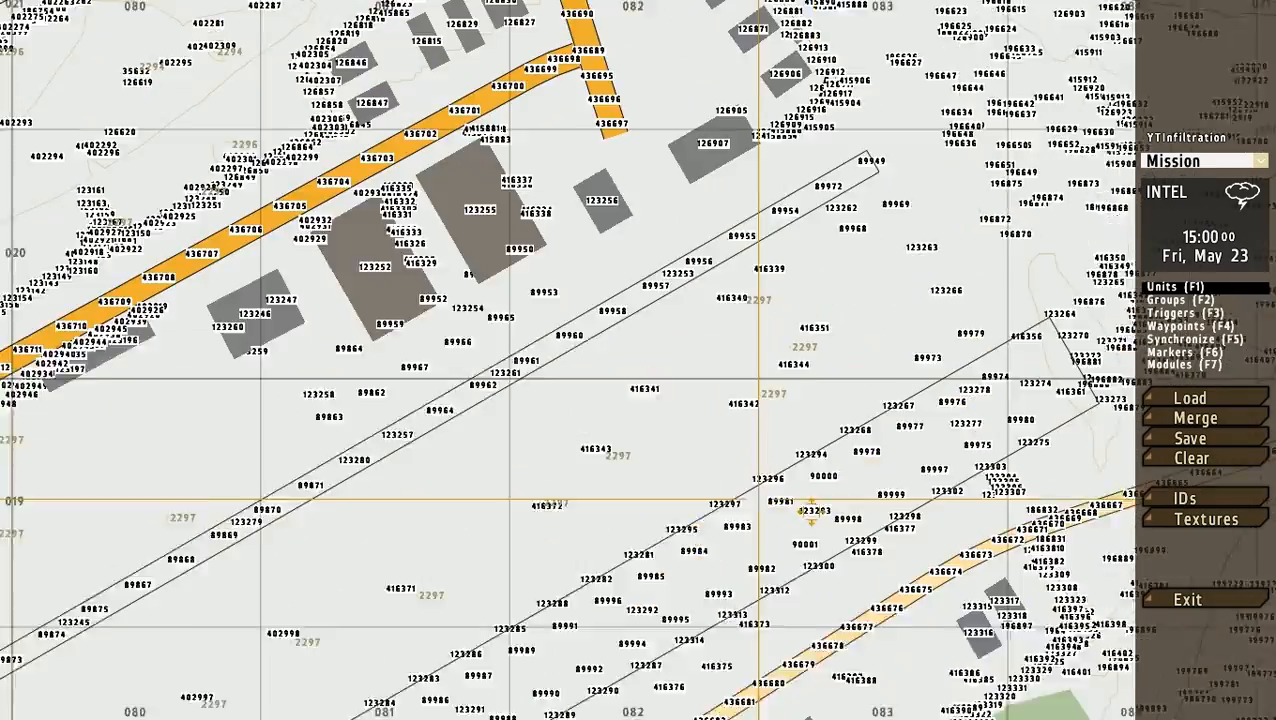
{"action": "right_click_drag", "start_coordinate": [812, 510], "coordinate": [772, 417]}
{"action": "right_click_drag", "start_coordinate": [740, 377], "coordinate": [648, 505]}
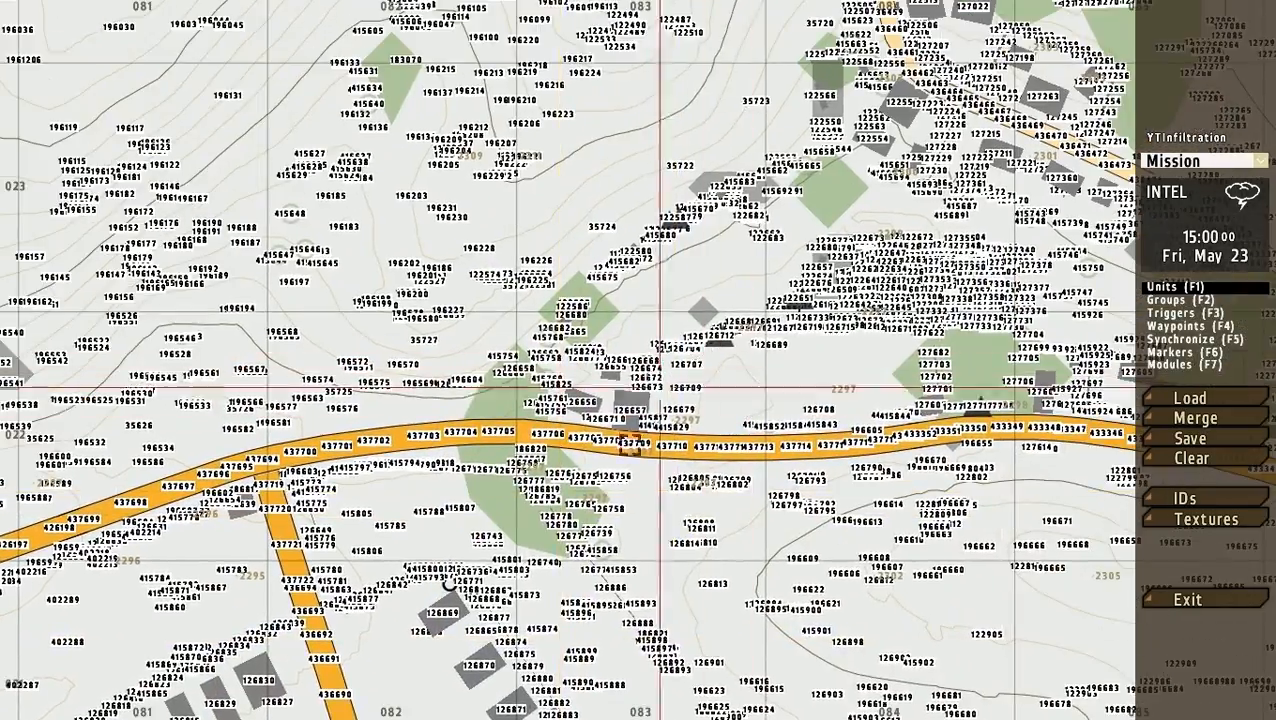
{"action": "right_click_drag", "start_coordinate": [434, 577], "coordinate": [711, 378]}
{"action": "right_click_drag", "start_coordinate": [594, 447], "coordinate": [711, 346]}
{"action": "right_click_drag", "start_coordinate": [530, 462], "coordinate": [613, 386]}
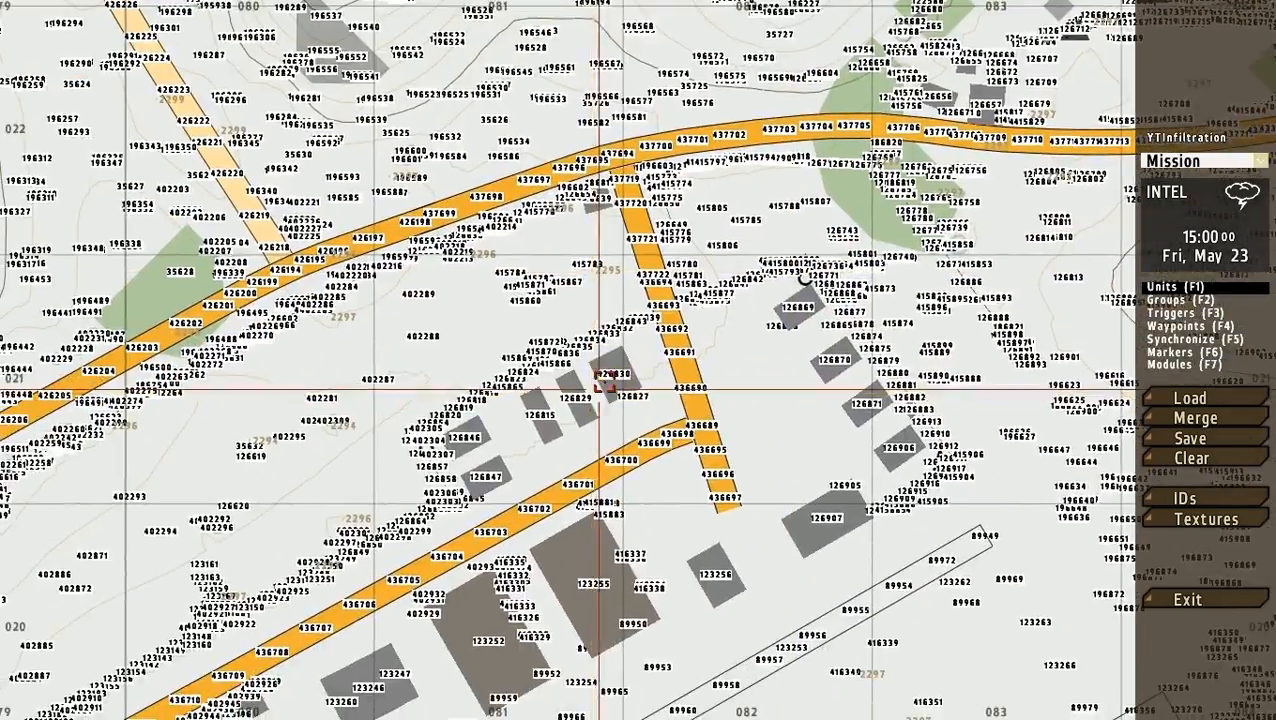
{"action": "scroll", "coordinate": [614, 375], "scroll_direction": "up", "scroll_amount": 1}
{"action": "scroll", "coordinate": [614, 378], "scroll_direction": "up", "scroll_amount": 3}
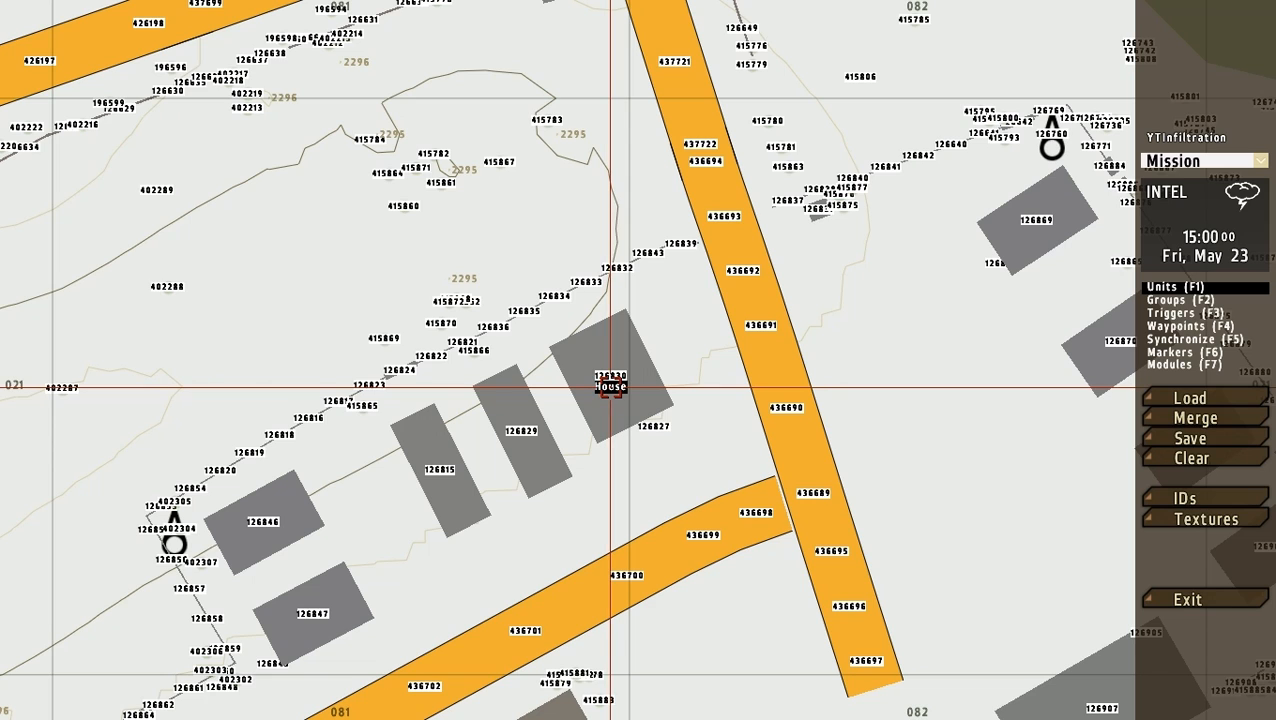
{"action": "scroll", "coordinate": [610, 390], "scroll_direction": "up", "scroll_amount": 3}
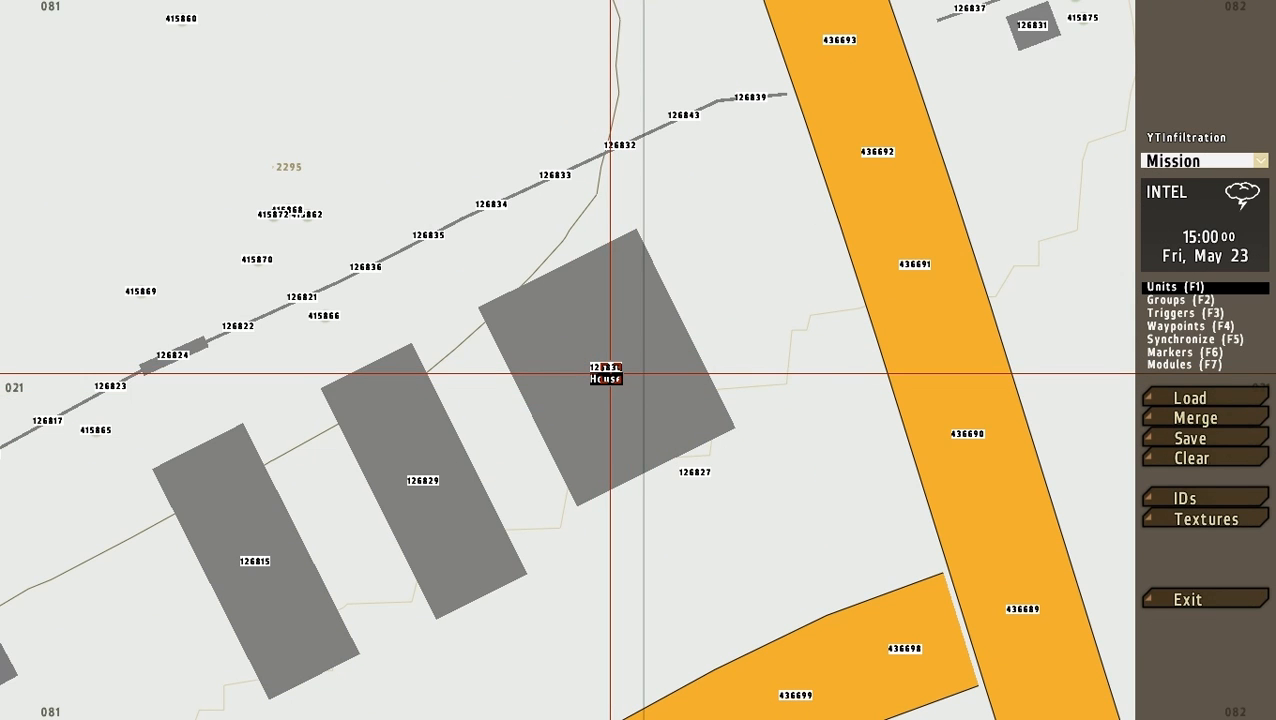
{"action": "scroll", "coordinate": [610, 375], "scroll_direction": "down", "scroll_amount": 5}
{"action": "scroll", "coordinate": [612, 375], "scroll_direction": "up", "scroll_amount": 2}
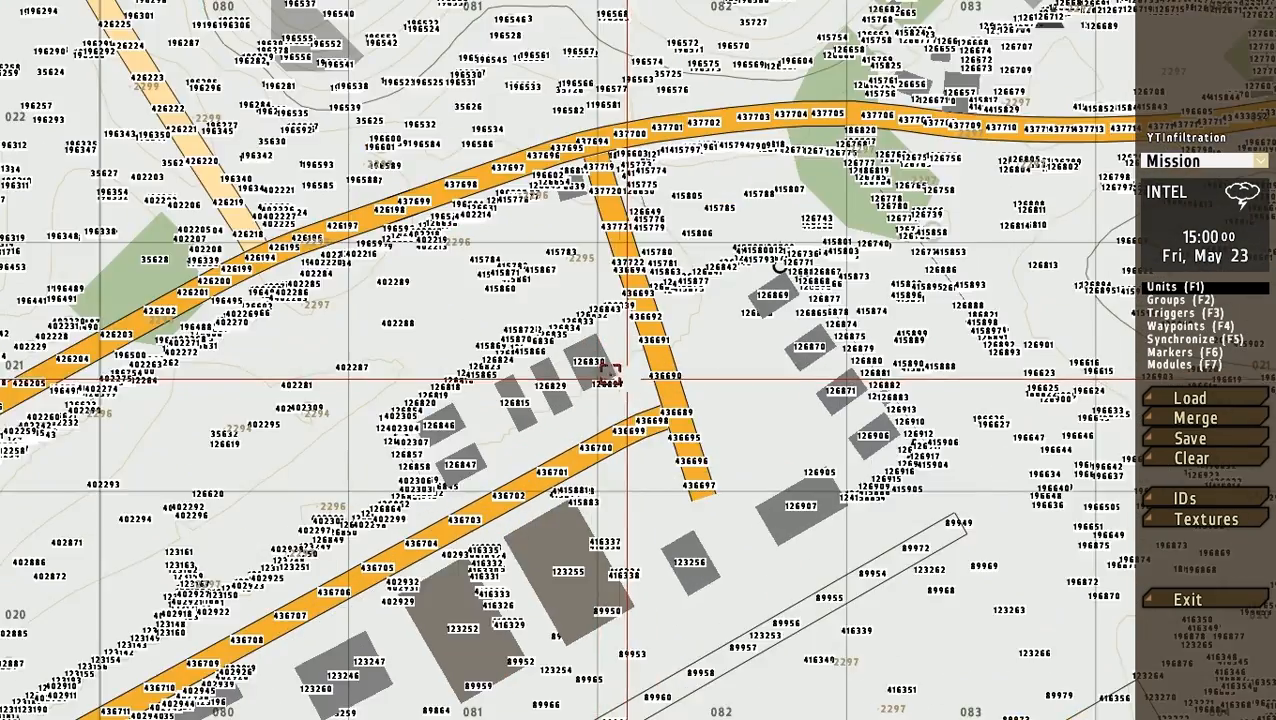
{"action": "scroll", "coordinate": [614, 375], "scroll_direction": "up", "scroll_amount": 2}
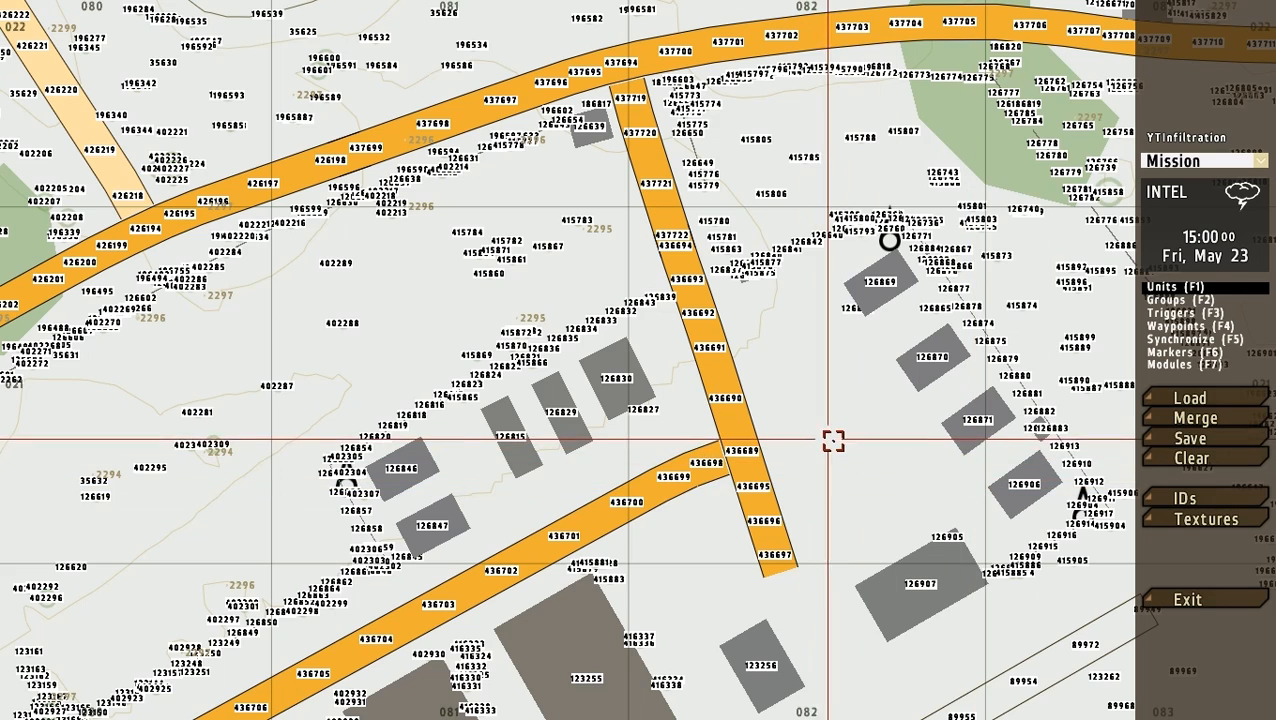
Step: Hide the object IDs and display the terrain textures on the map around the airfield
{"action": "left_click", "coordinate": [1182, 503]}
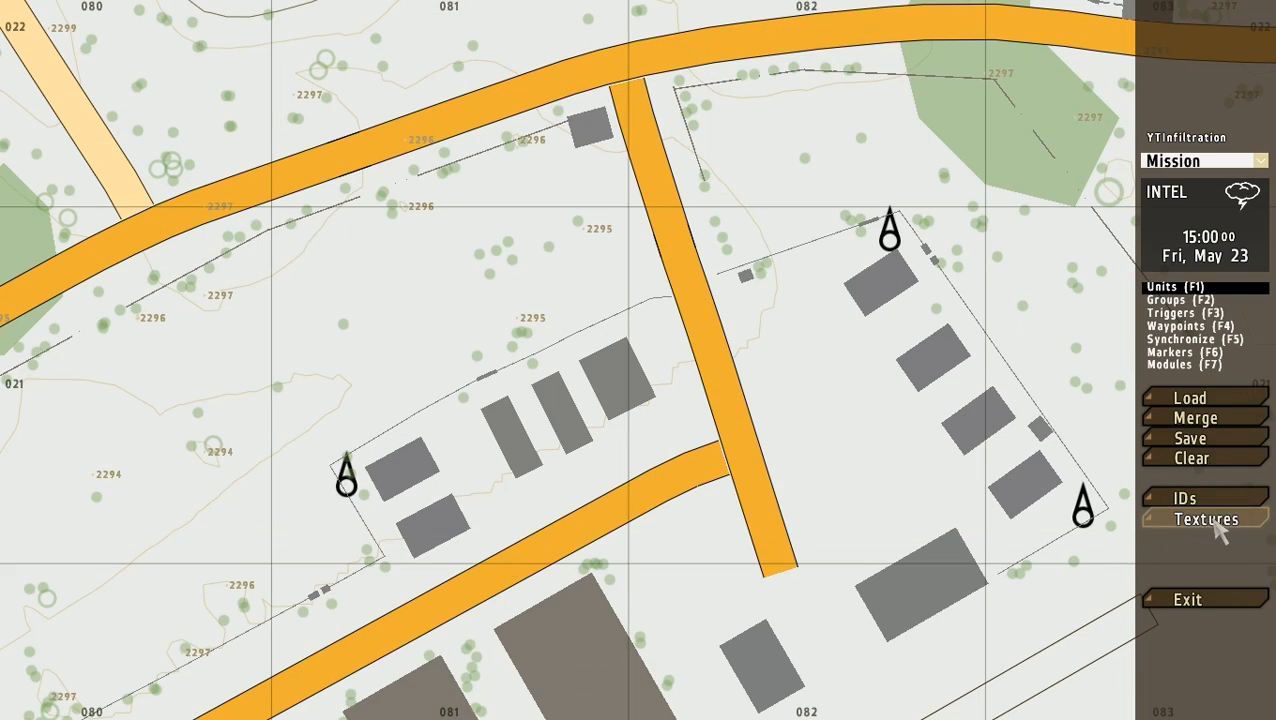
{"action": "scroll", "coordinate": [609, 380], "scroll_direction": "down", "scroll_amount": 2}
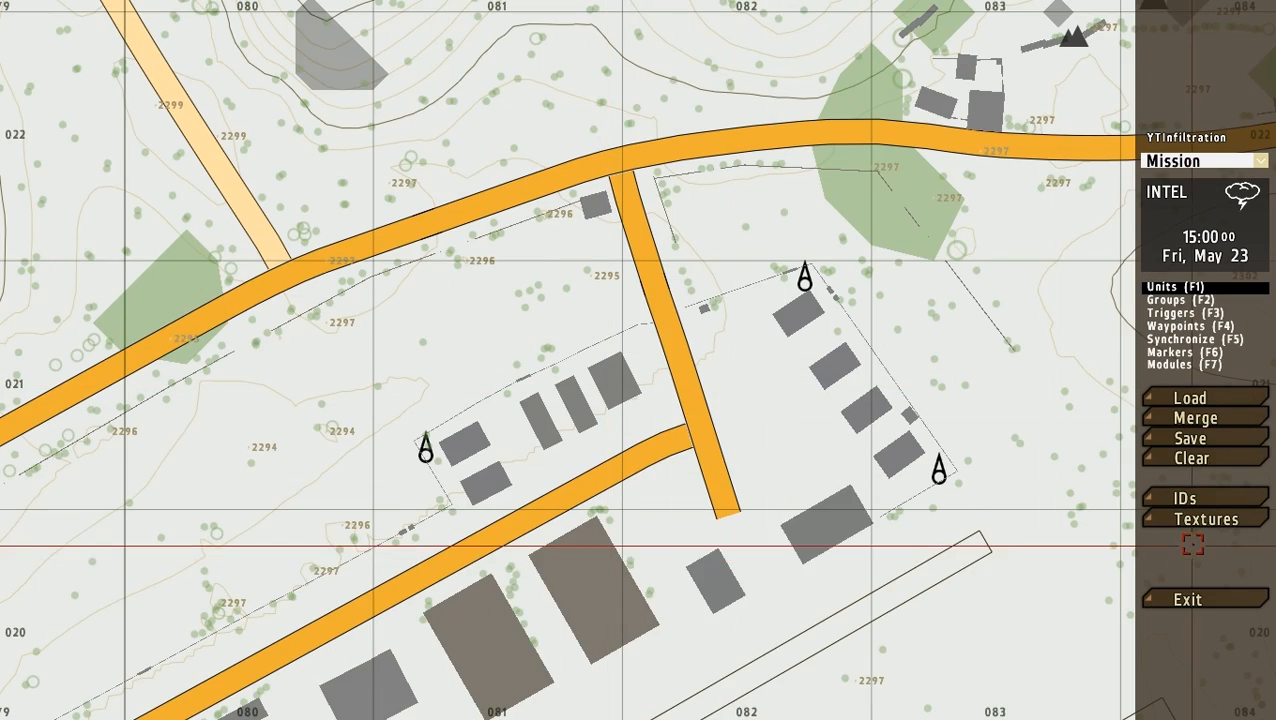
{"action": "left_click", "coordinate": [1170, 522]}
{"action": "scroll", "coordinate": [578, 455], "scroll_direction": "down", "scroll_amount": 4}
{"action": "scroll", "coordinate": [587, 395], "scroll_direction": "down", "scroll_amount": 3}
{"action": "scroll", "coordinate": [620, 445], "scroll_direction": "up", "scroll_amount": 3}
{"action": "right_click_drag", "start_coordinate": [595, 441], "coordinate": [843, 420]}
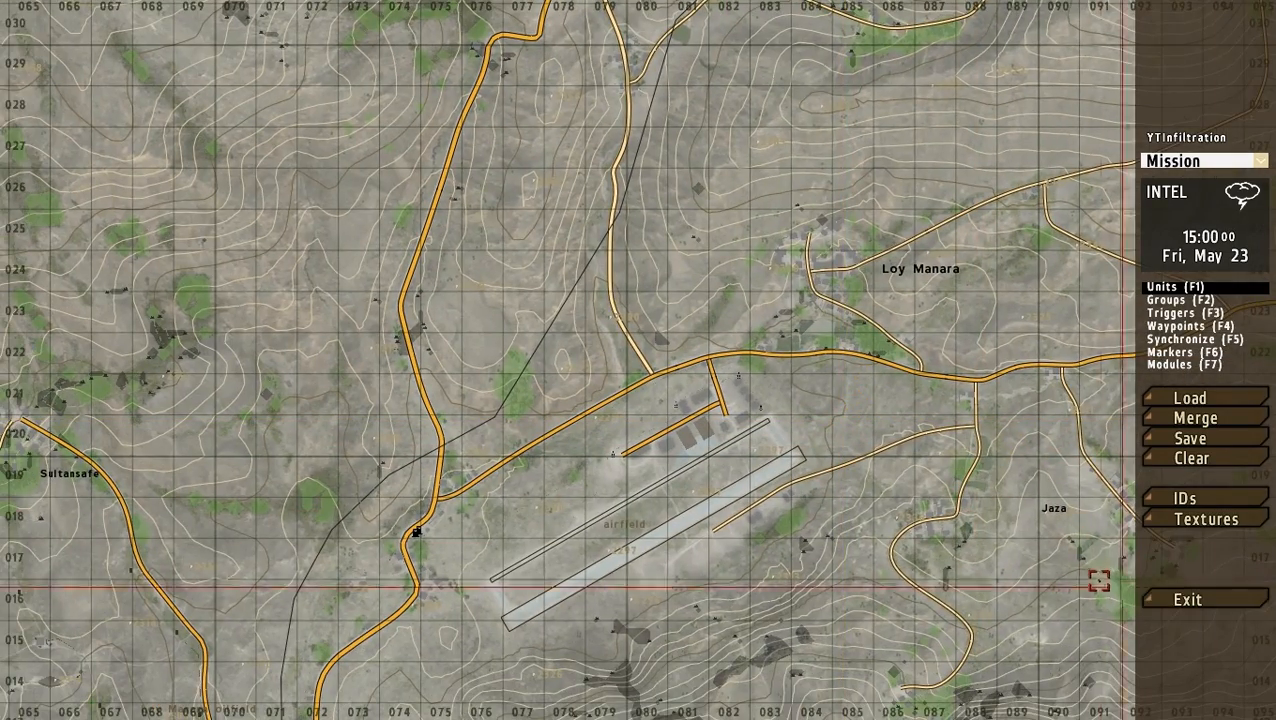
{"action": "scroll", "coordinate": [797, 490], "scroll_direction": "up", "scroll_amount": 3}
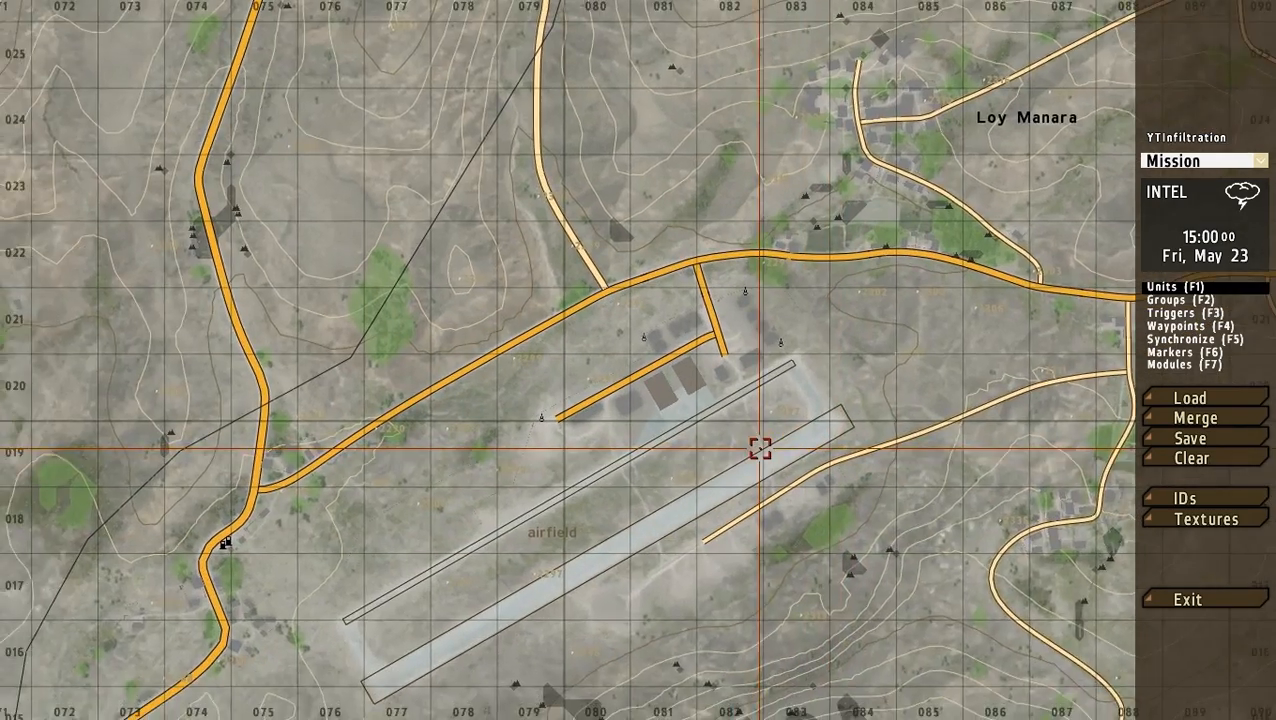
{"action": "scroll", "coordinate": [760, 449], "scroll_direction": "up", "scroll_amount": 2}
Step: Review the mission name YTInfiltration in the save settings and leave without saving again
{"action": "left_click", "coordinate": [1199, 442]}
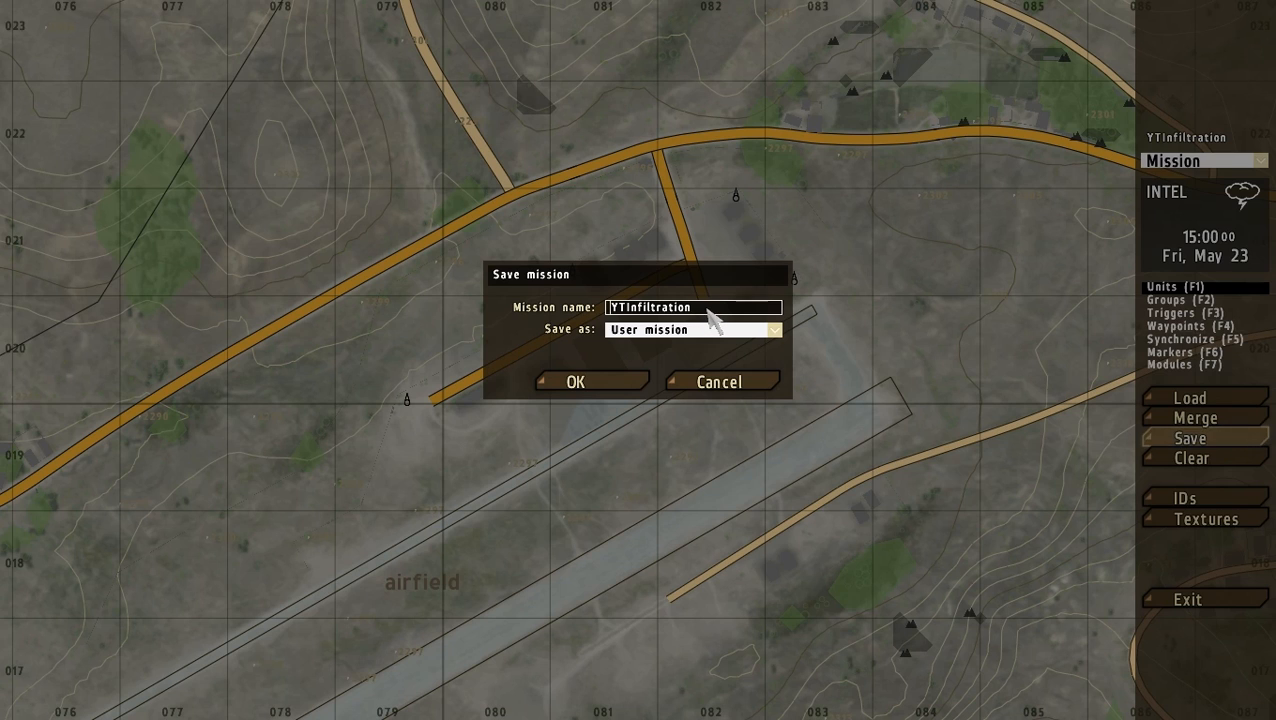
{"action": "left_click_drag", "start_coordinate": [724, 322], "coordinate": [592, 312]}
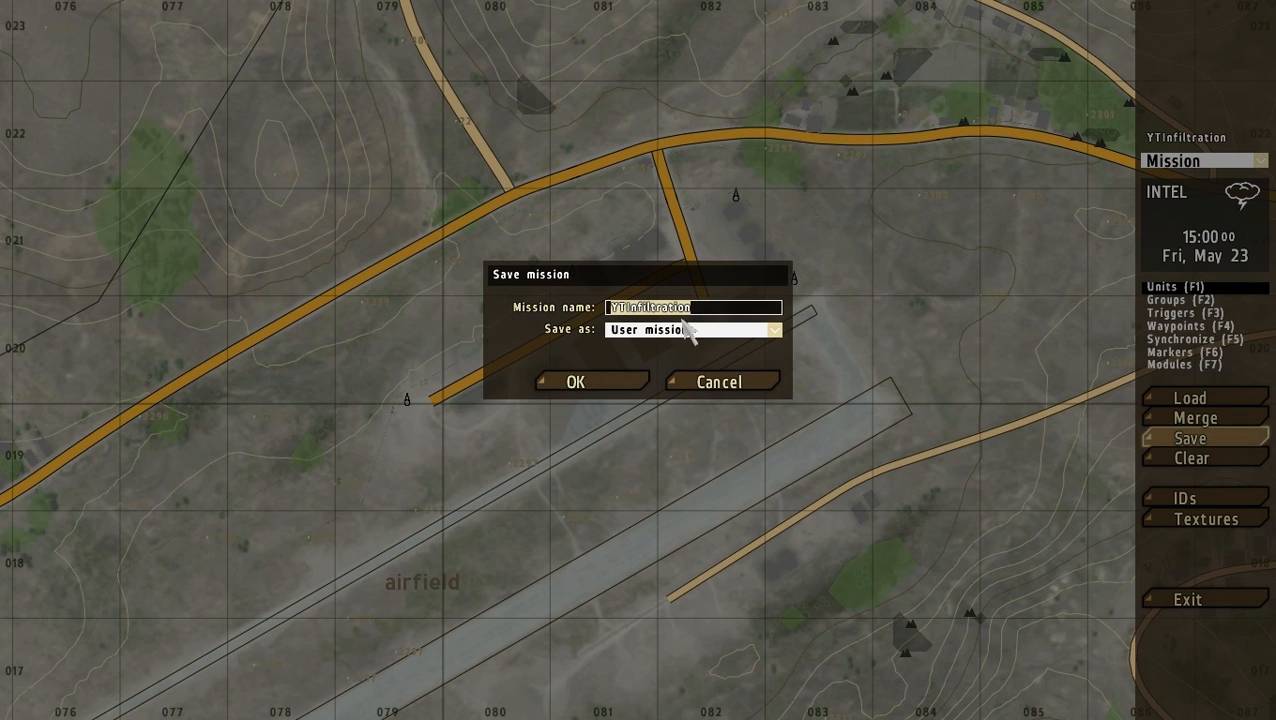
{"action": "left_click_drag", "start_coordinate": [703, 316], "coordinate": [594, 313]}
{"action": "left_click", "coordinate": [721, 385]}
{"action": "right_click_drag", "start_coordinate": [943, 455], "coordinate": [883, 501]}
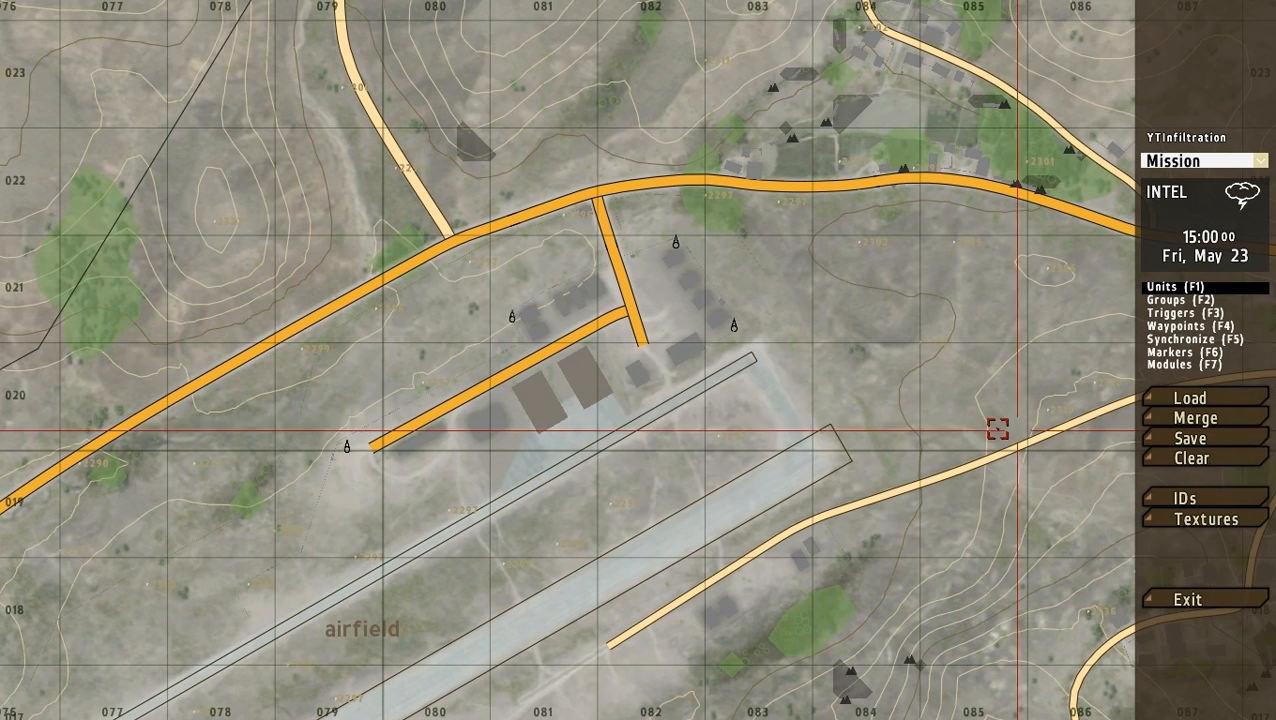
{"action": "right_click_drag", "start_coordinate": [685, 443], "coordinate": [757, 455]}
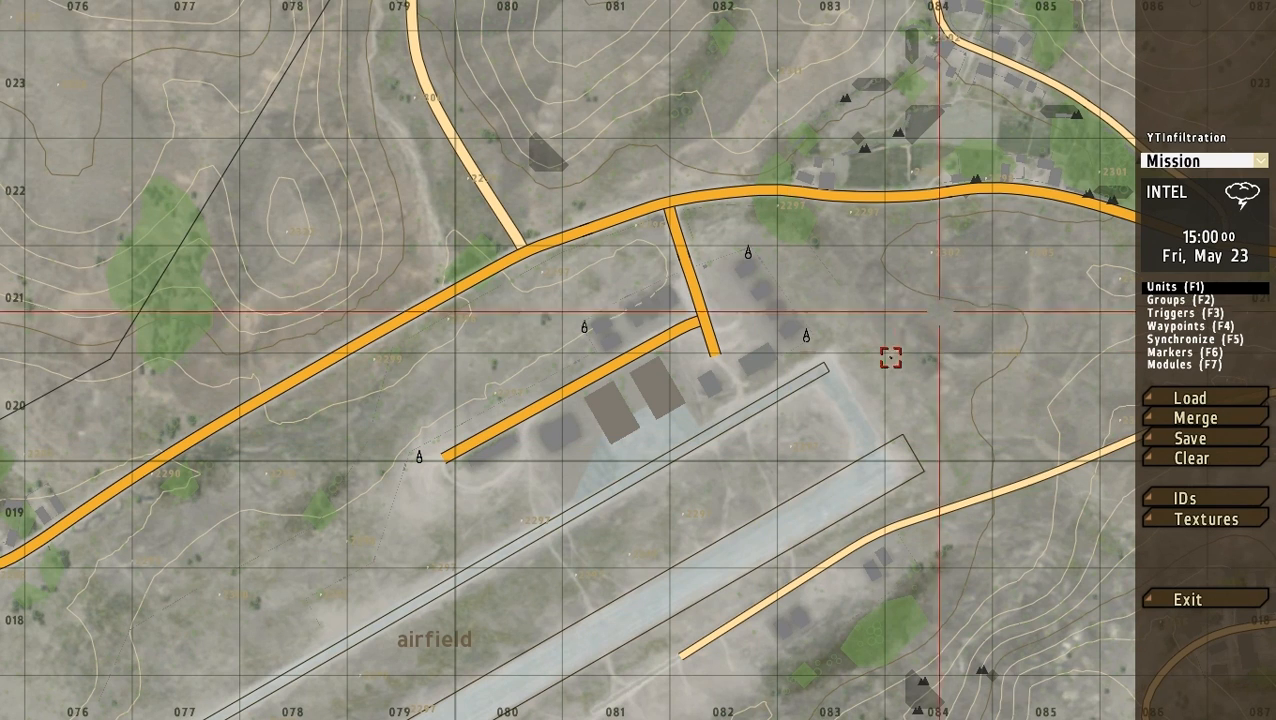
{"action": "scroll", "coordinate": [760, 459], "scroll_direction": "down", "scroll_amount": 3}
{"action": "scroll", "coordinate": [748, 432], "scroll_direction": "up", "scroll_amount": 1}
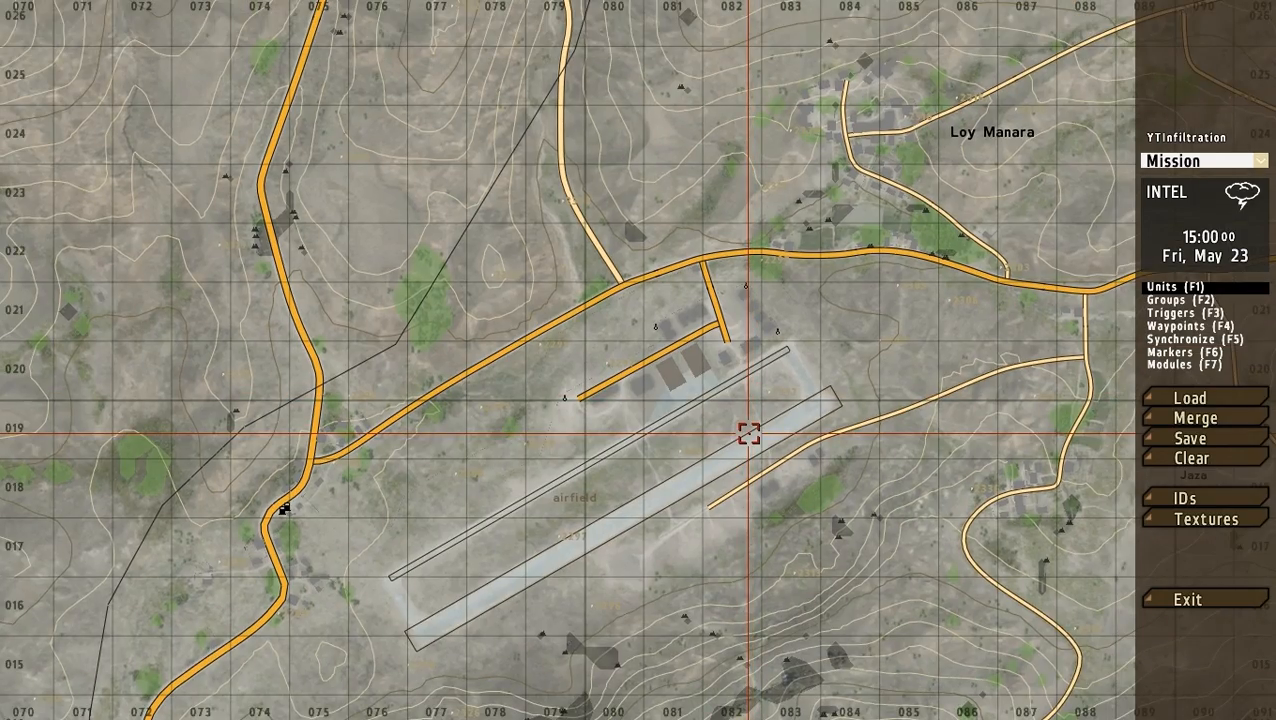